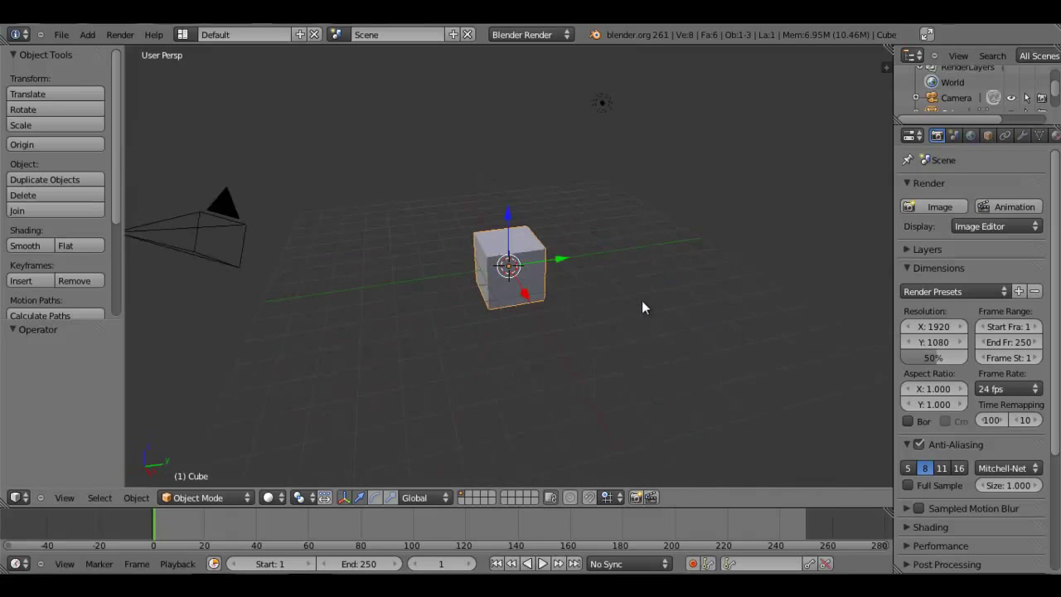
Delete the default cube and add a mesh plane at the scene's origin.
key("x")
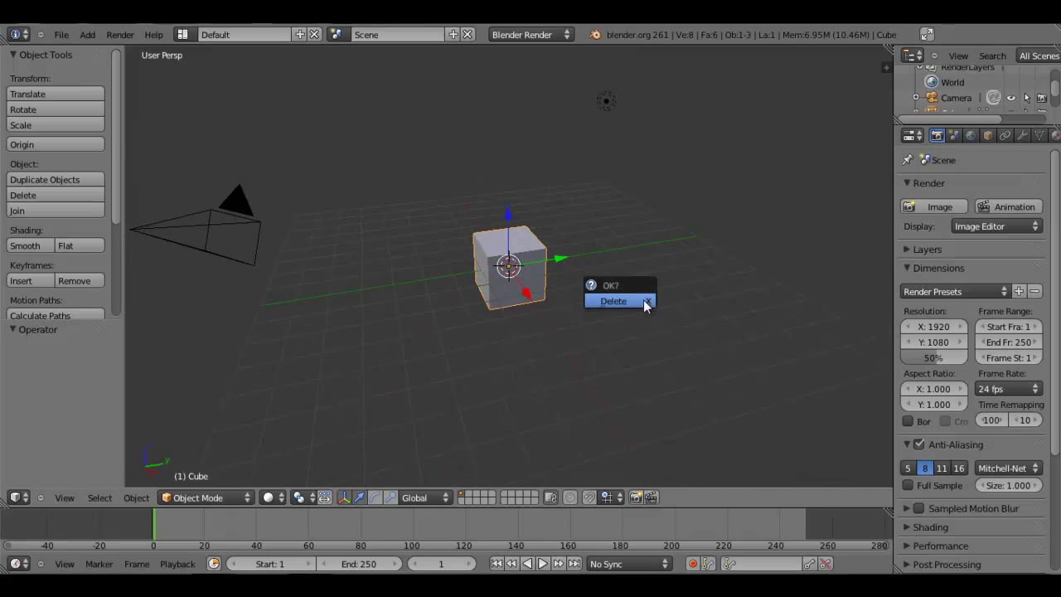
left_click(643, 300)
key("shift+a")
mouse_move(578, 225)
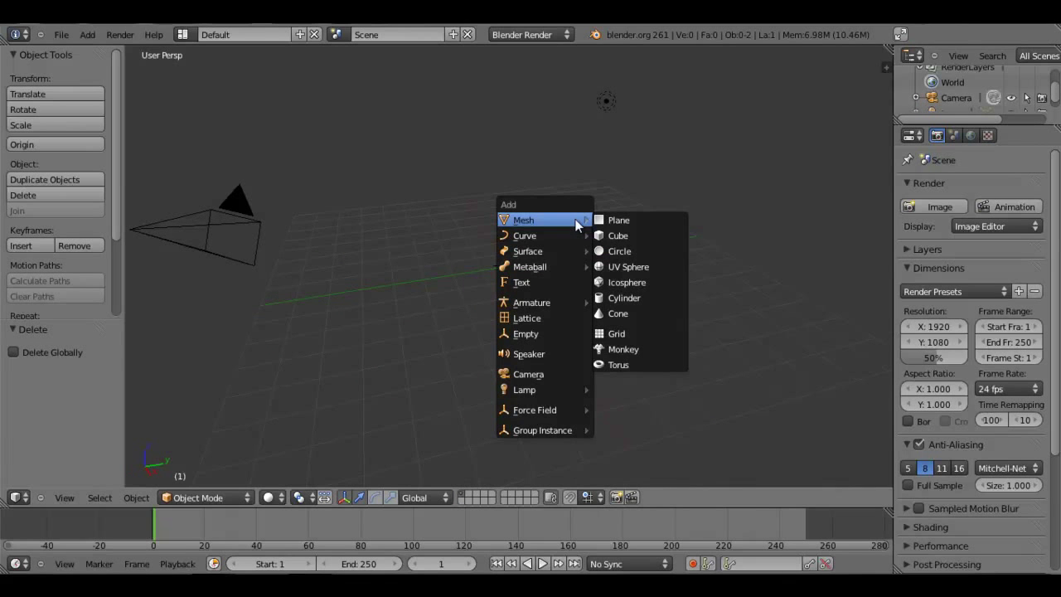
left_click(622, 222)
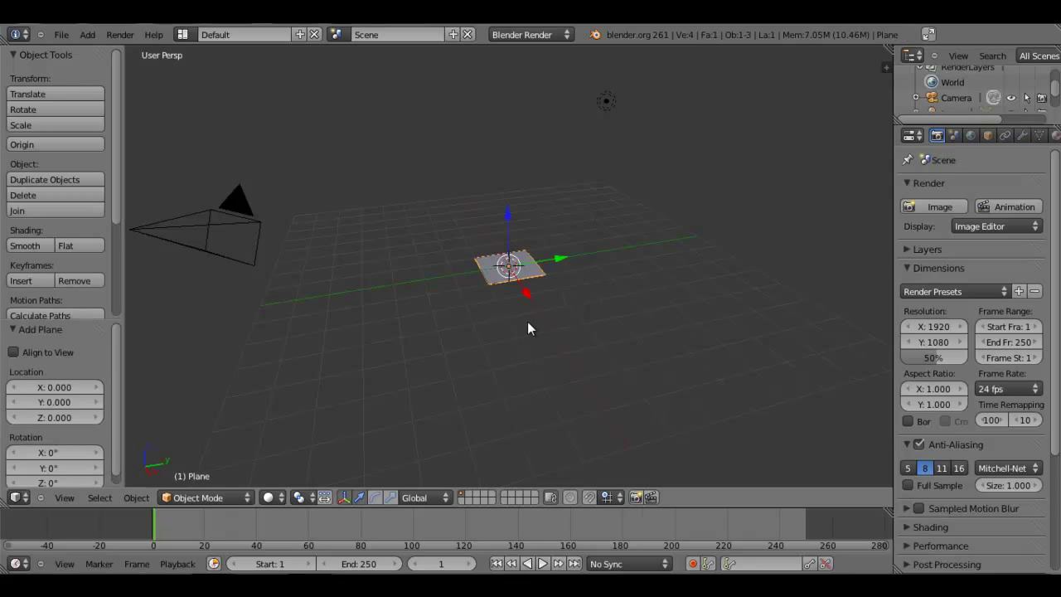
Scale the plane up about 7.4 times and another 1.1 times, and raise it about 0.22 along Z.
key("s")
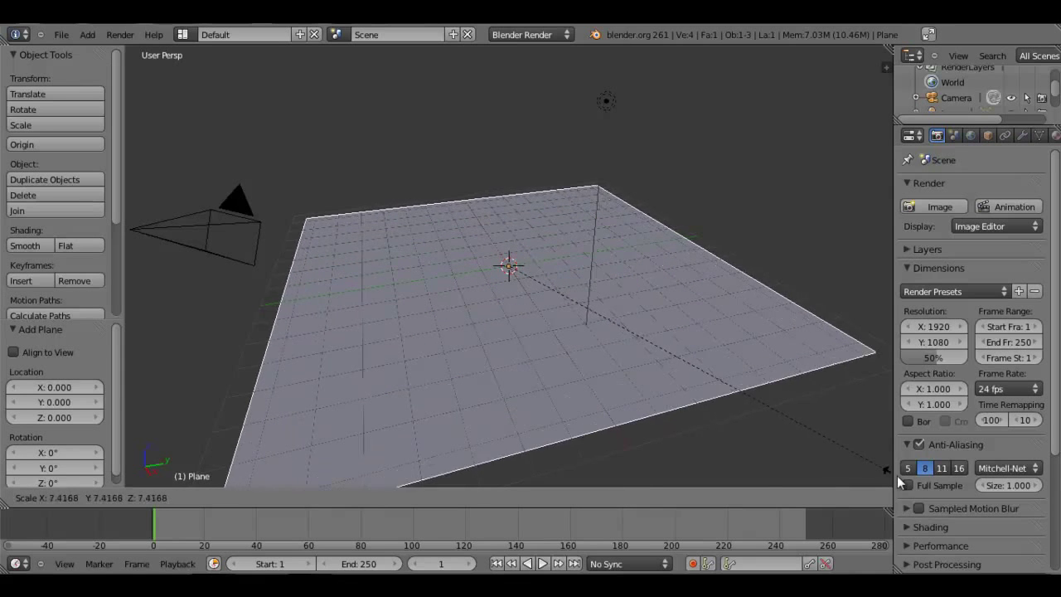
left_click(902, 478)
key("s")
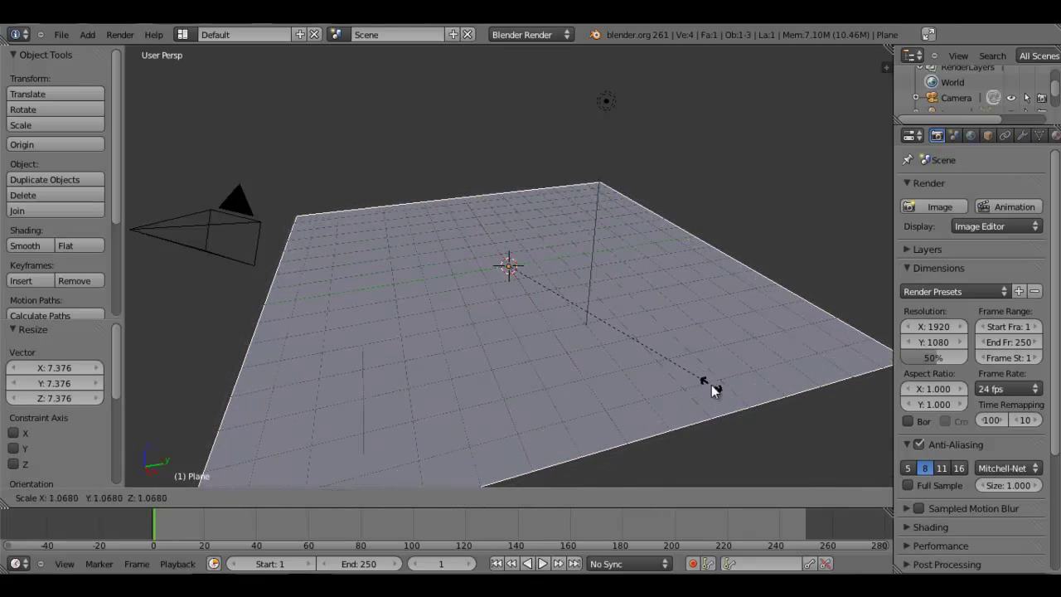
left_click(717, 388)
key("g")
key("z")
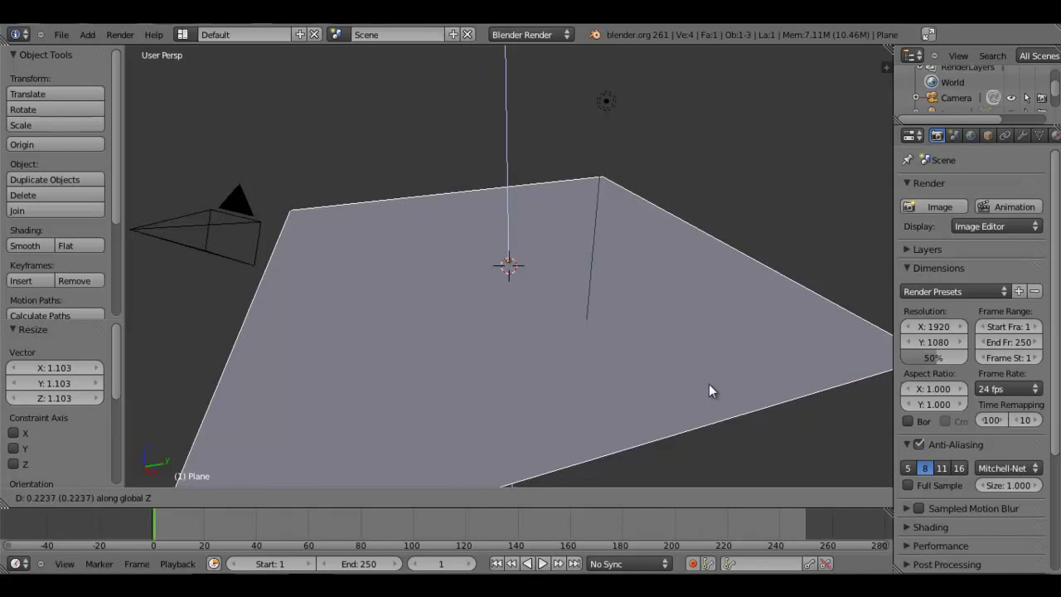
left_click(708, 383)
middle_click_drag(709, 384, 741, 325)
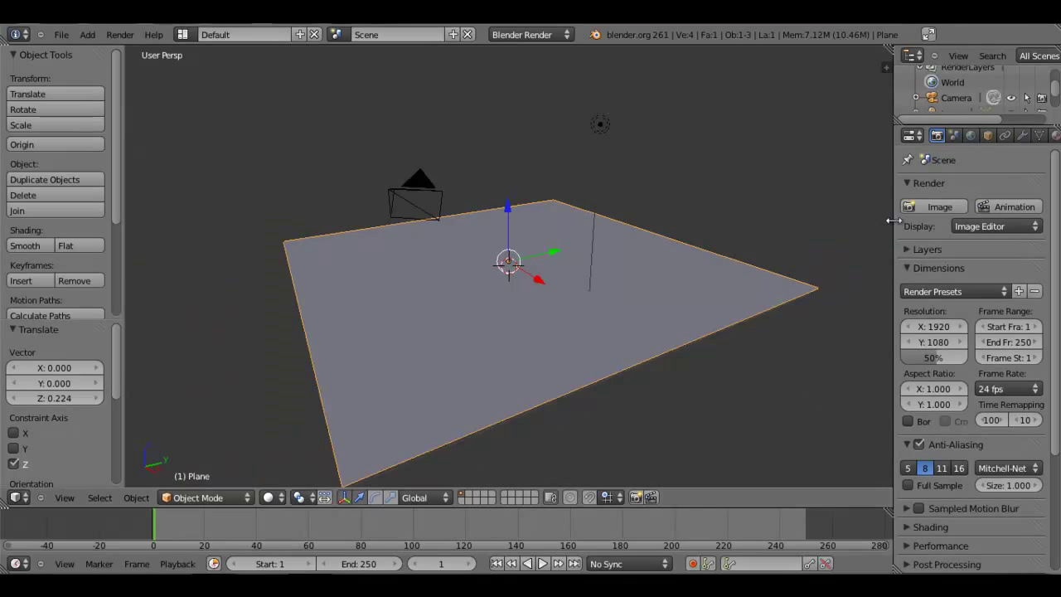
Widen the properties area, add a monkey mesh at the origin and raise it about 0.76 along Z.
left_click_drag(888, 218, 851, 218)
middle_click_drag(561, 261, 523, 254)
scroll(498, 257, "up", 3)
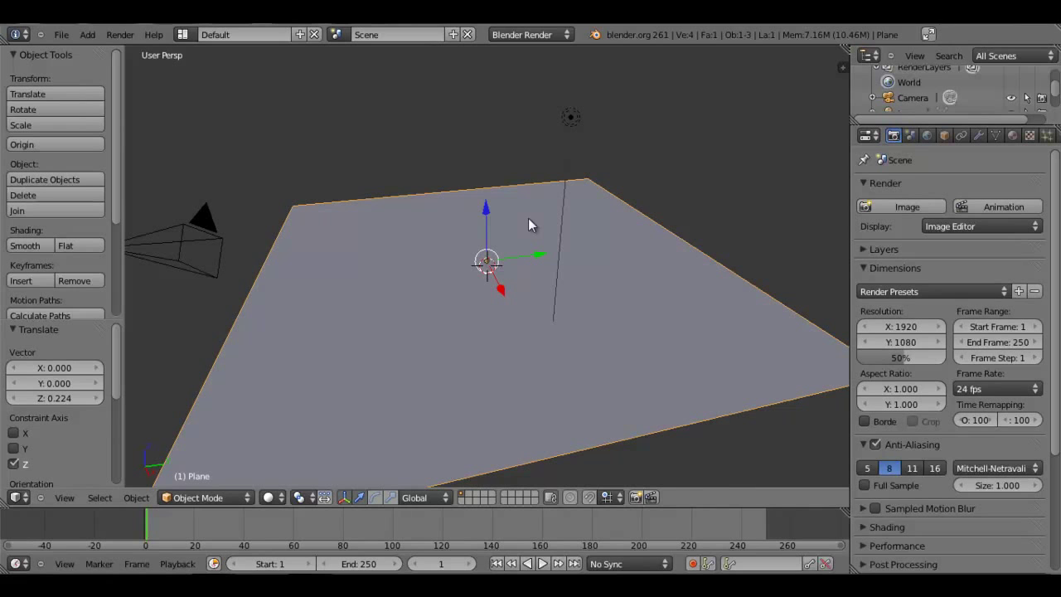
key("shift+a")
mouse_move(495, 224)
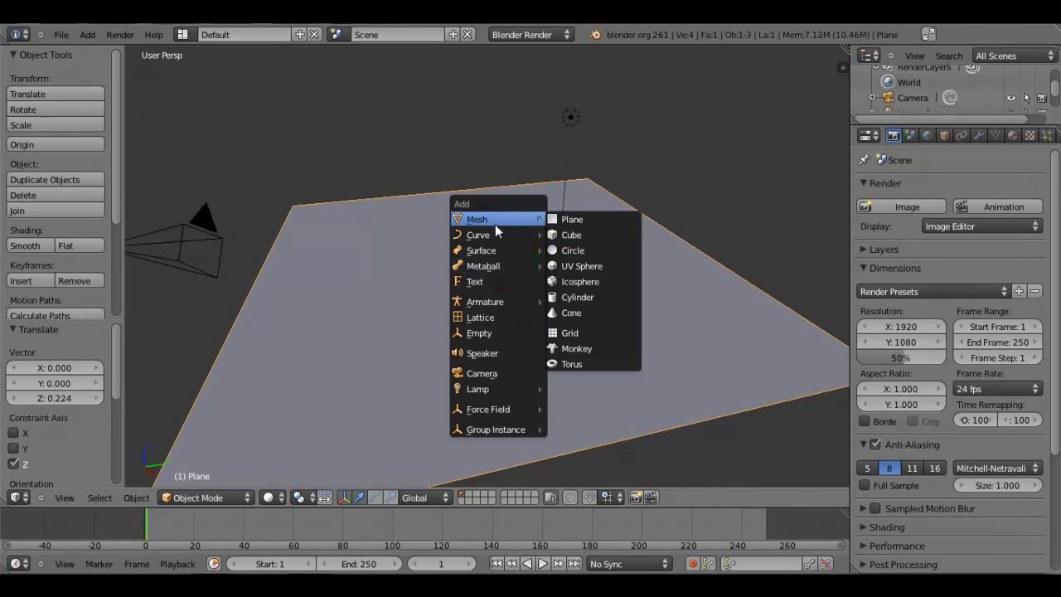
left_click(619, 348)
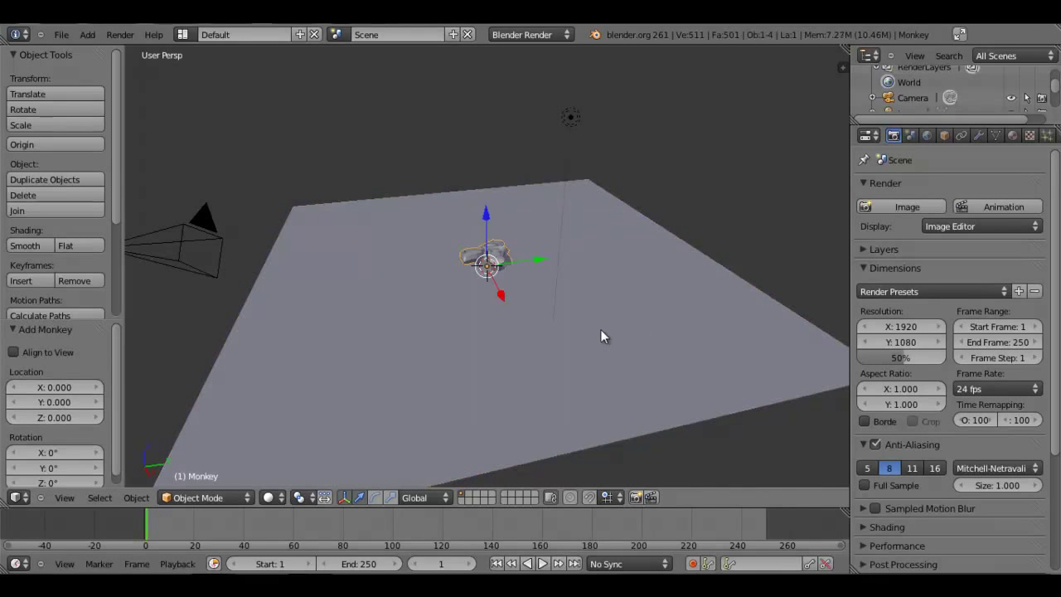
key("g")
key("z")
left_click(611, 325)
Tilt the monkey about 41° around the X axis, lower it slightly along Z, and tilt it another 4.6° around X.
key("r")
key("x")
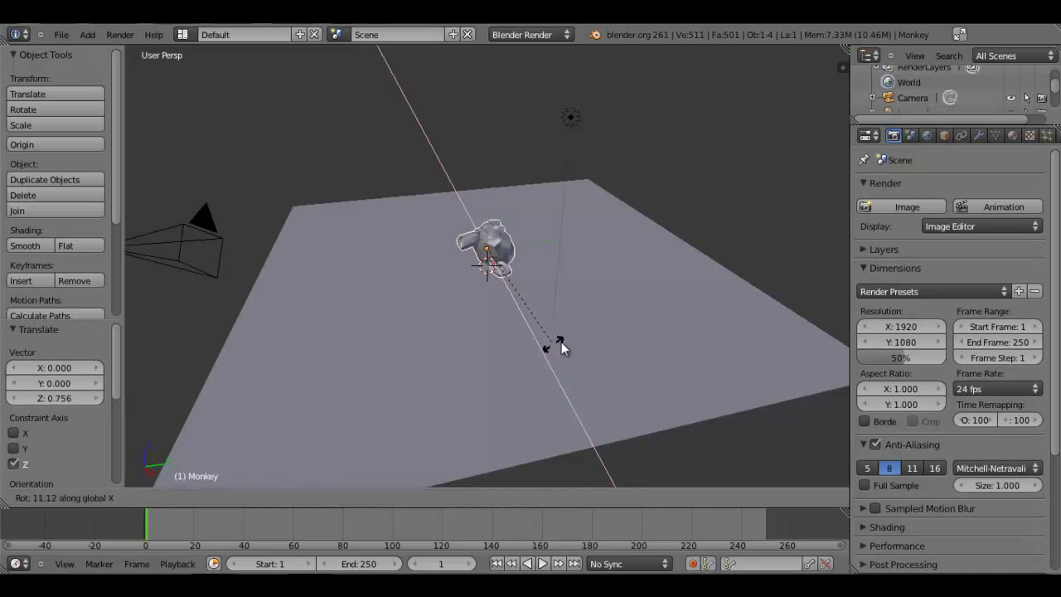
left_click(596, 305)
key("g")
key("z")
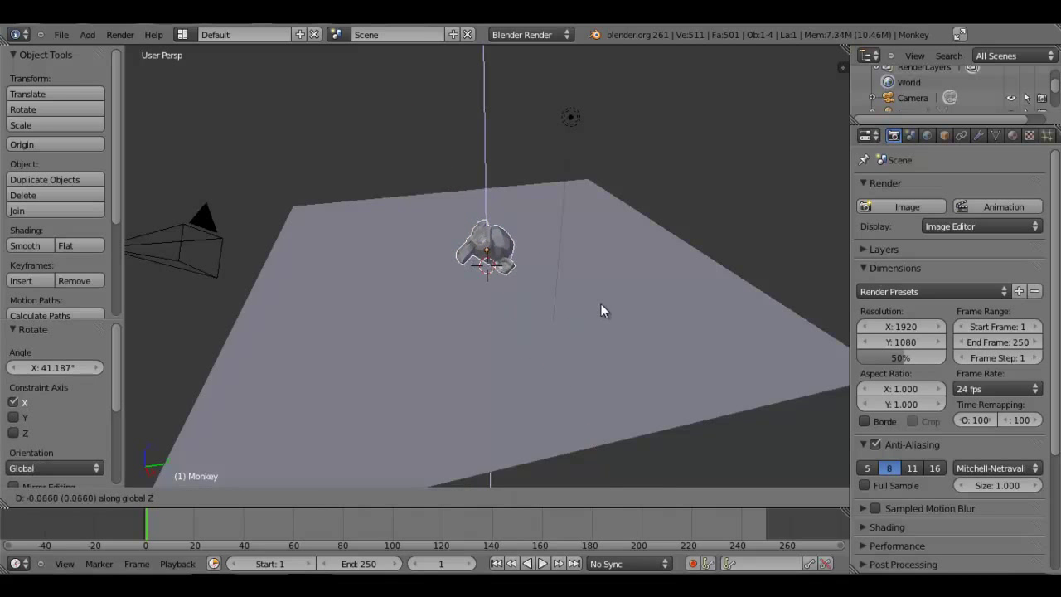
left_click(603, 305)
key("r")
key("x")
left_click(615, 299)
Add a Subdivision Surface modifier to the monkey.
scroll(551, 284, "up", 3)
mouse_move(537, 278)
middle_mouse_down()
mouse_move(716, 300)
mouse_move(610, 290)
mouse_move(639, 310)
mouse_move(762, 296)
mouse_move(539, 295)
middle_mouse_up()
scroll(639, 310, "up", 3)
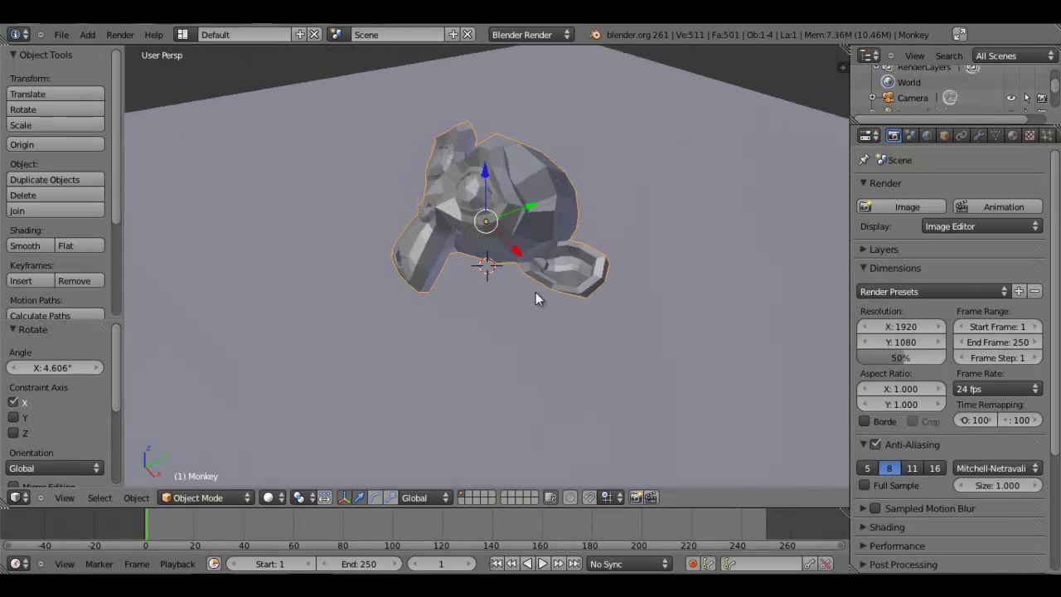
left_click_drag(847, 247, 812, 247)
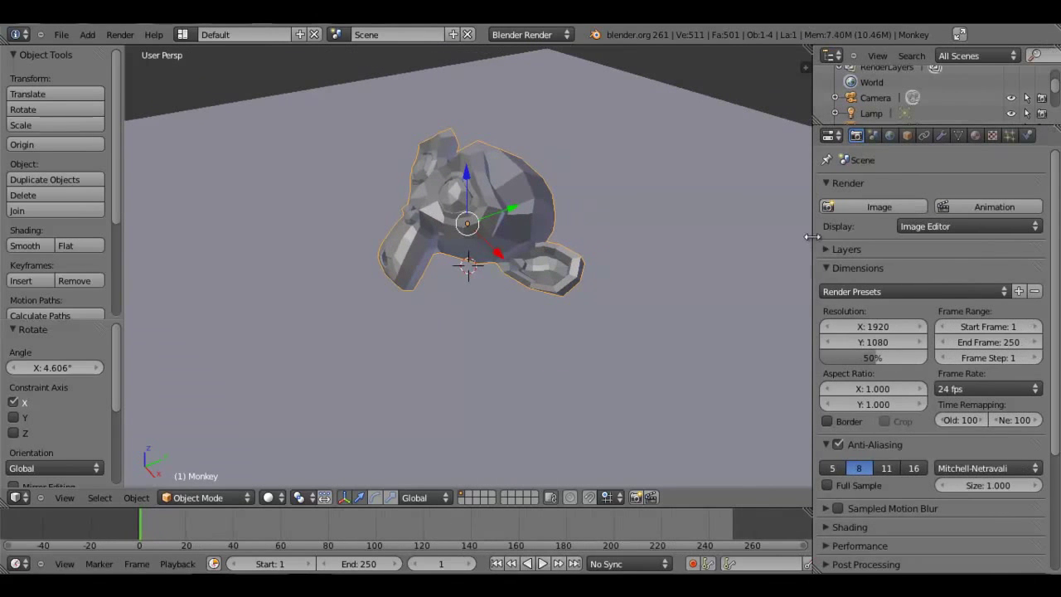
left_click(941, 135)
left_click(885, 208)
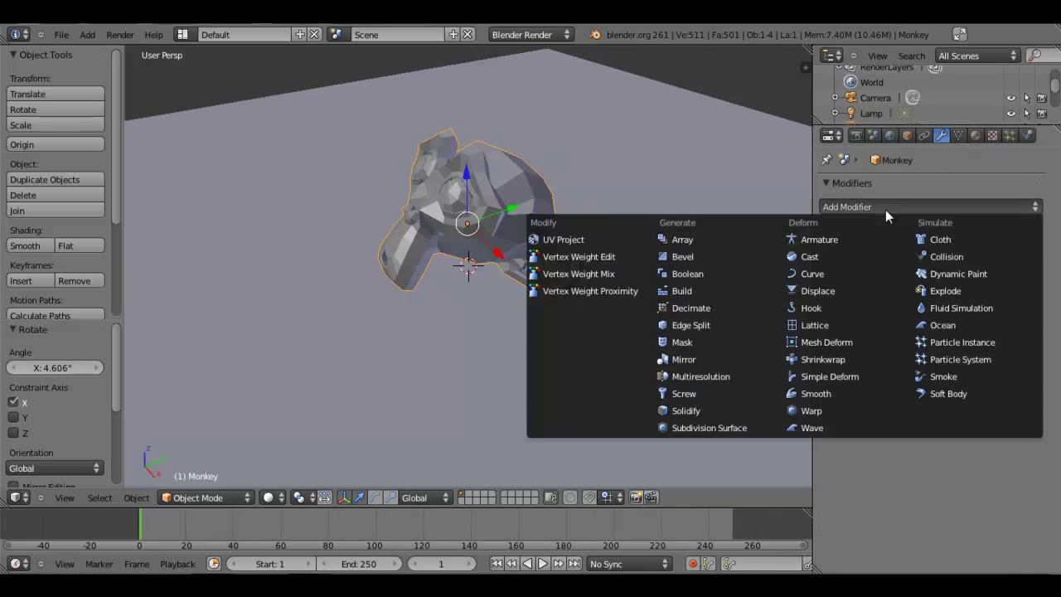
left_click(732, 425)
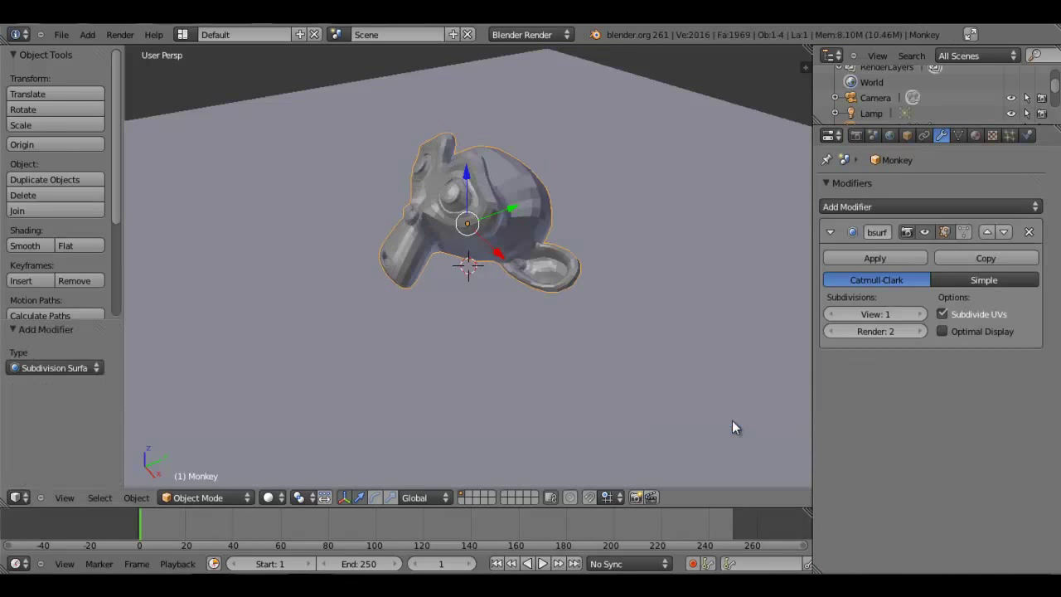
Inspect the monkey's faceting from several sides and set the modifier's viewport subdivisions to 2.
mouse_move(410, 215)
middle_mouse_down()
mouse_move(684, 236)
mouse_move(493, 260)
mouse_move(429, 221)
middle_mouse_up()
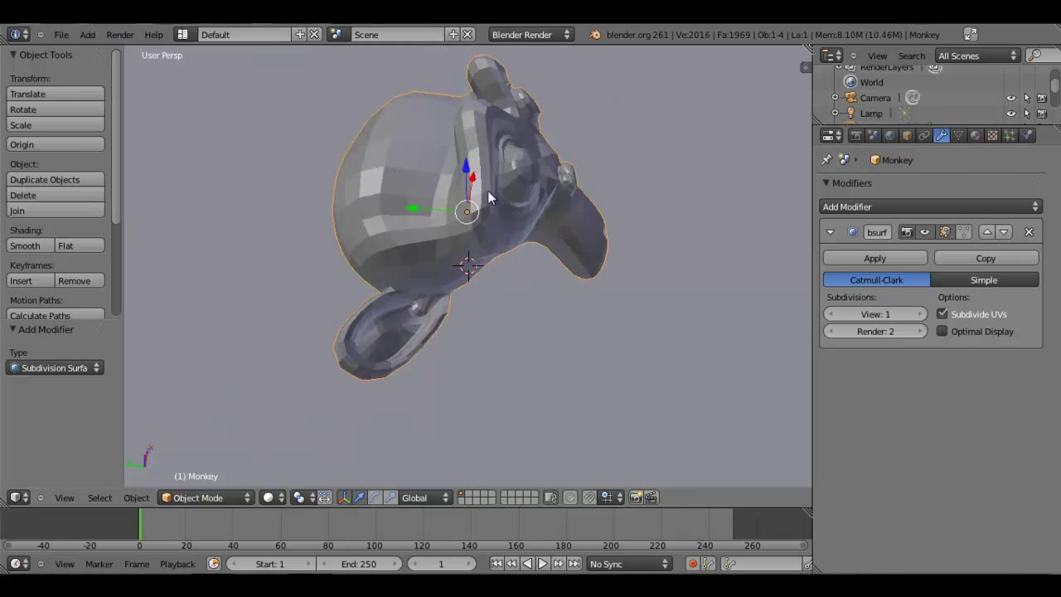
middle_click_drag(487, 190, 407, 199)
middle_click_drag(568, 221, 434, 150)
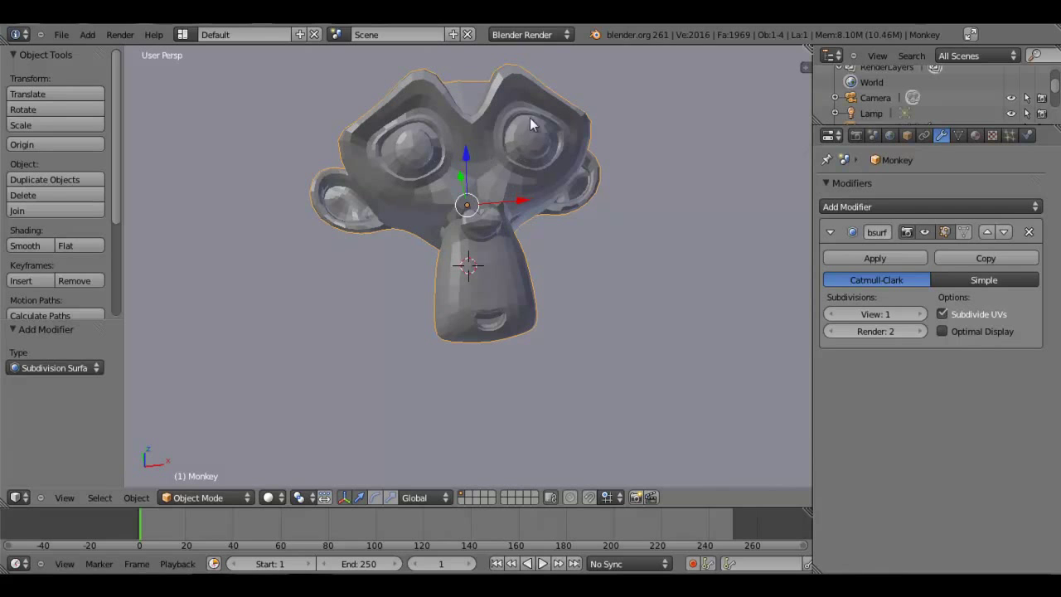
middle_click_drag(583, 139, 424, 163)
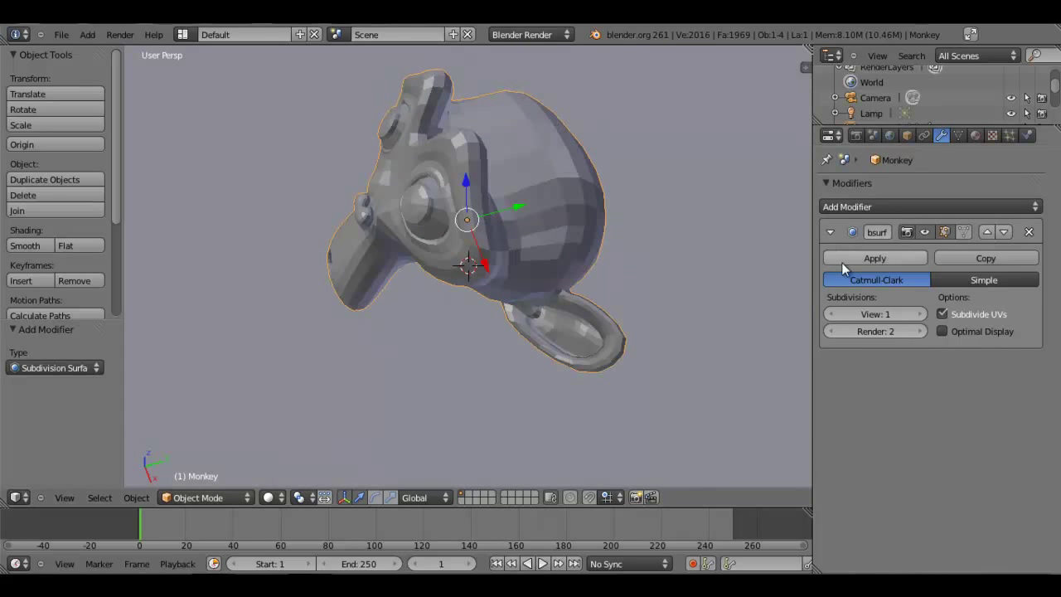
left_click(919, 315)
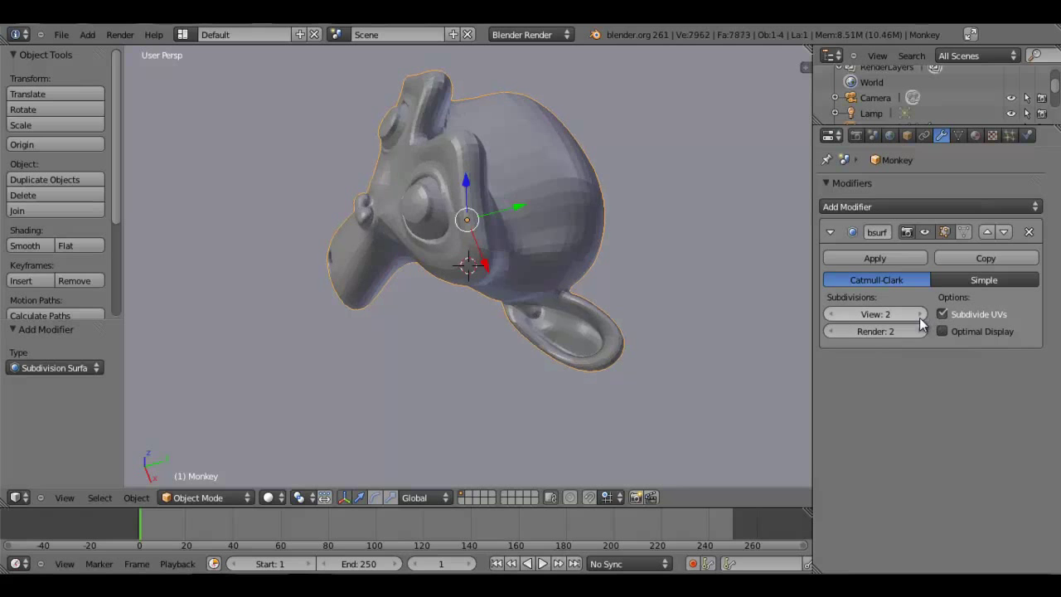
Try 3 viewport subdivisions on the monkey, set the render subdivisions to 3, and return the viewport subdivisions to 2.
middle_click_drag(544, 308, 402, 218)
scroll(407, 243, "up", 5)
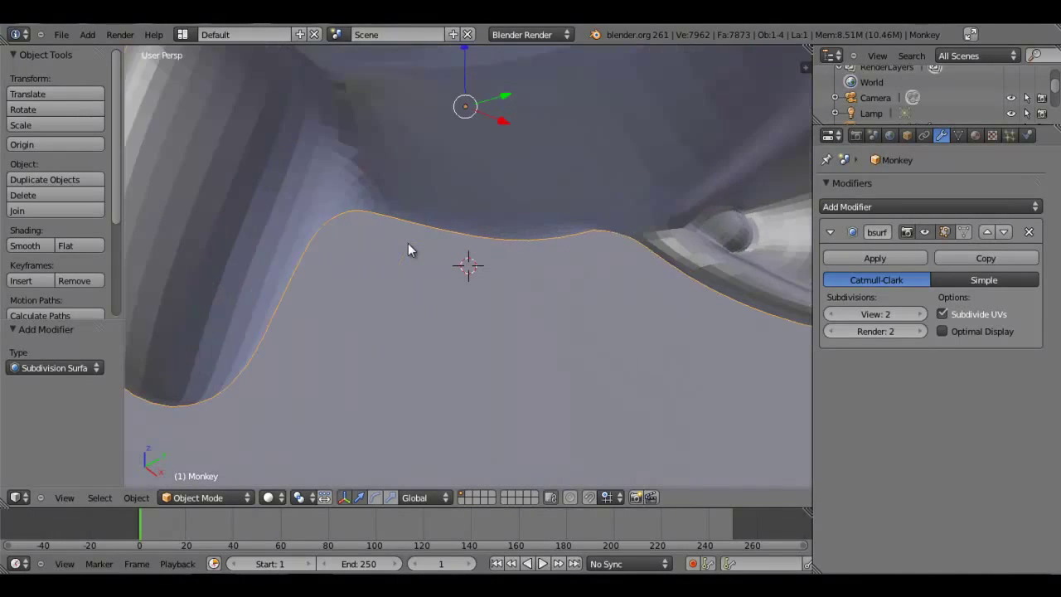
scroll(410, 242, "down", 4)
left_click(922, 314)
middle_click_drag(327, 209, 373, 249)
left_click(919, 332)
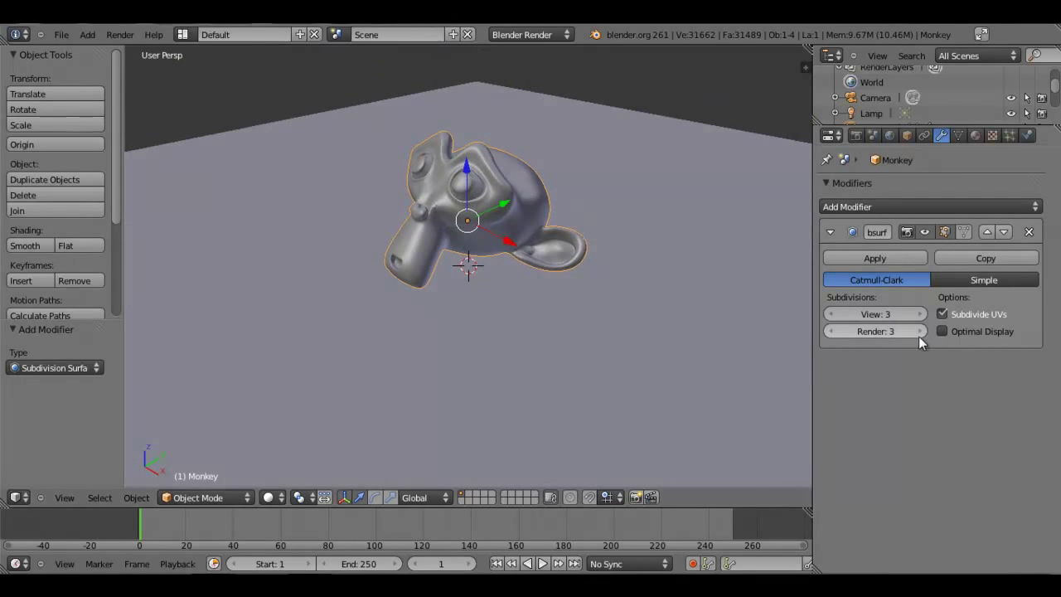
left_click(832, 315)
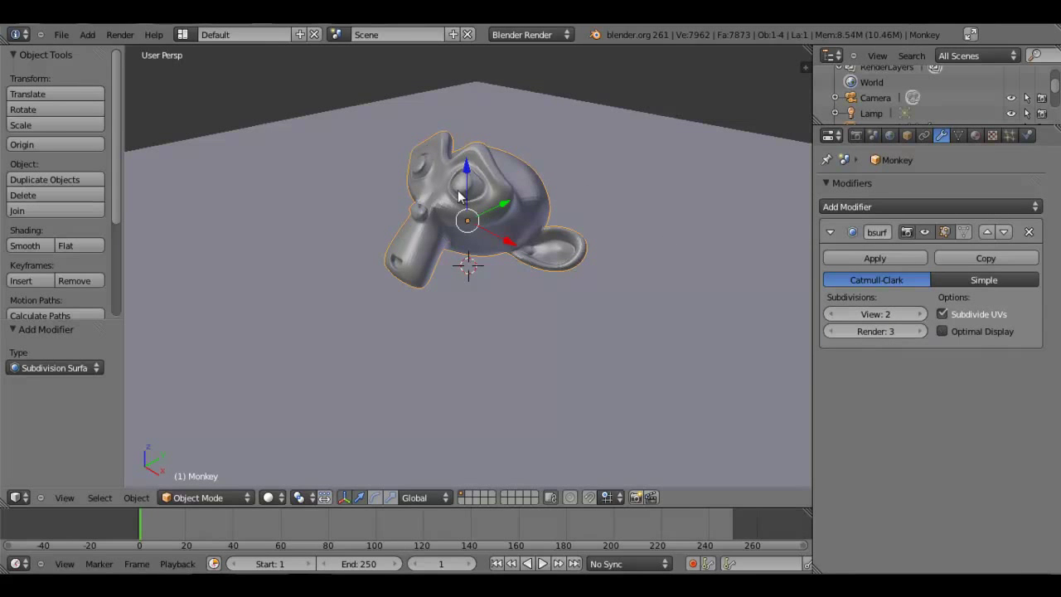
Render the scene through the camera to check the smoothed monkey, and return to the 3D view.
scroll(542, 196, "down", 4)
middle_click_drag(542, 197, 495, 219)
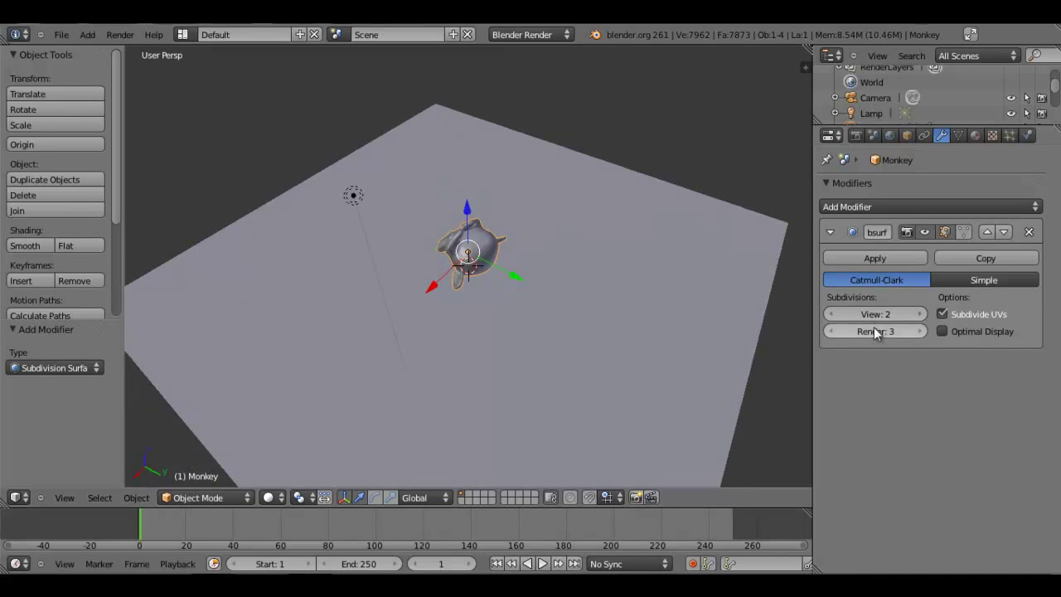
scroll(498, 300, "down", 2)
key("KP_0")
key("F12")
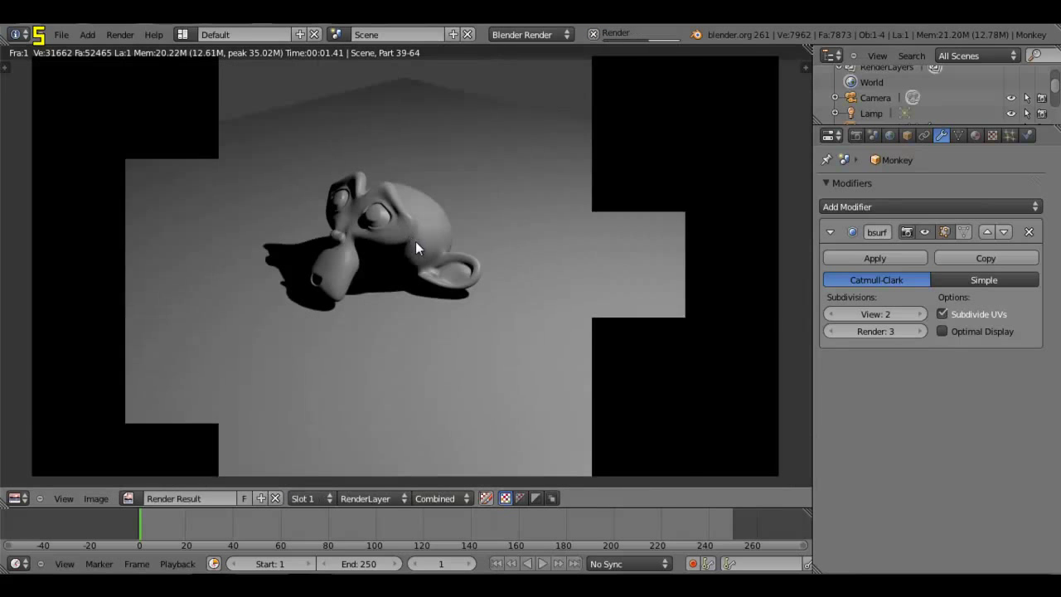
key("Escape")
Create a new material for the monkey.
mouse_move(524, 250)
middle_mouse_down()
mouse_move(502, 271)
mouse_move(437, 281)
mouse_move(463, 262)
mouse_move(582, 246)
mouse_move(530, 245)
middle_mouse_up()
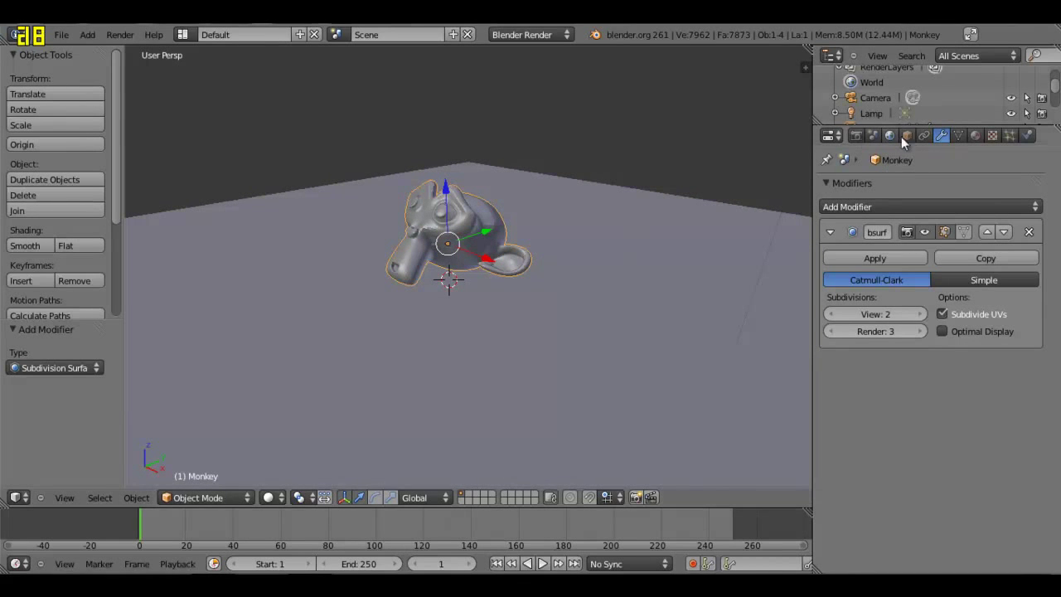
left_click(981, 137)
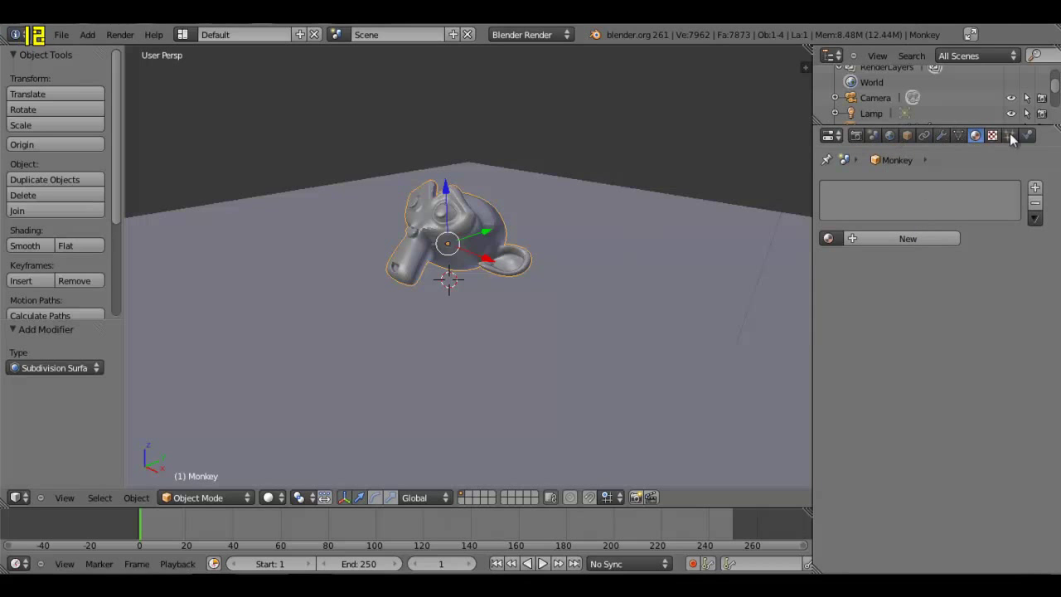
left_click(881, 239)
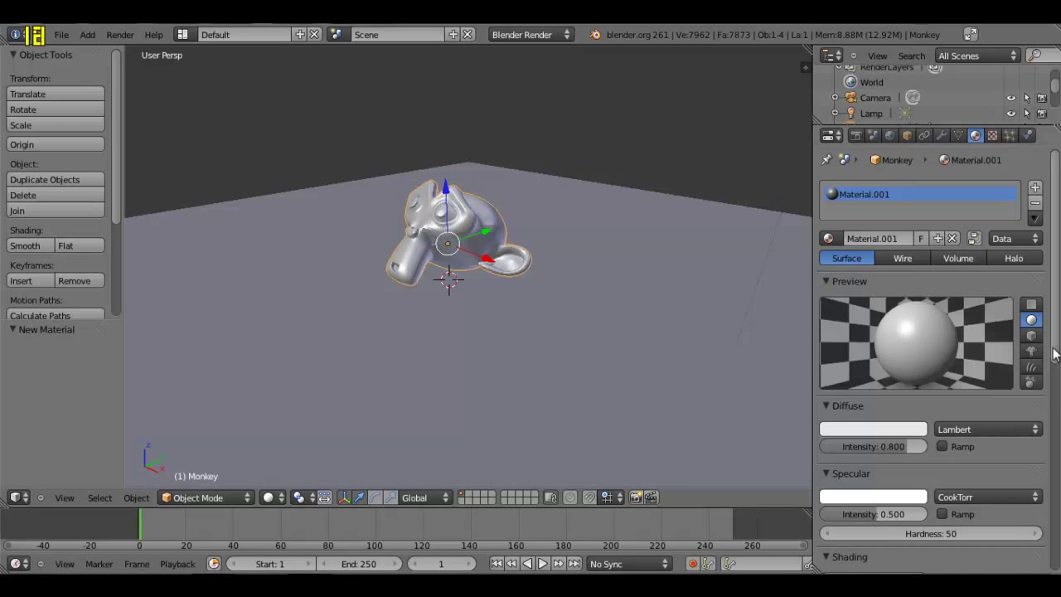
Change the material preview shape to the monkey, also trying the hair strands preview.
scroll(1054, 357, "down", 2)
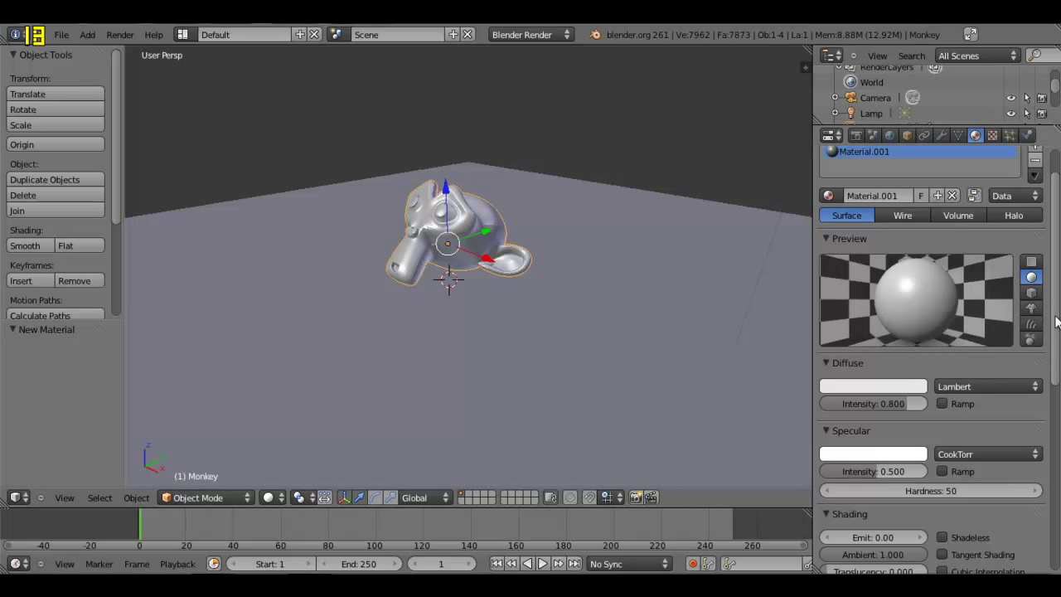
left_click(1032, 308)
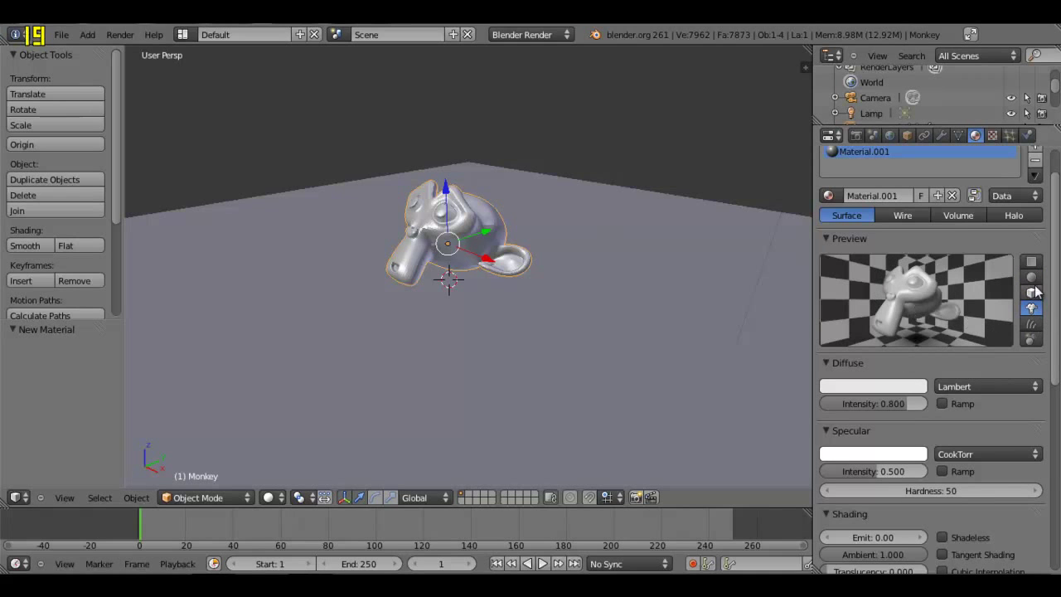
left_click(1031, 324)
left_click(1031, 307)
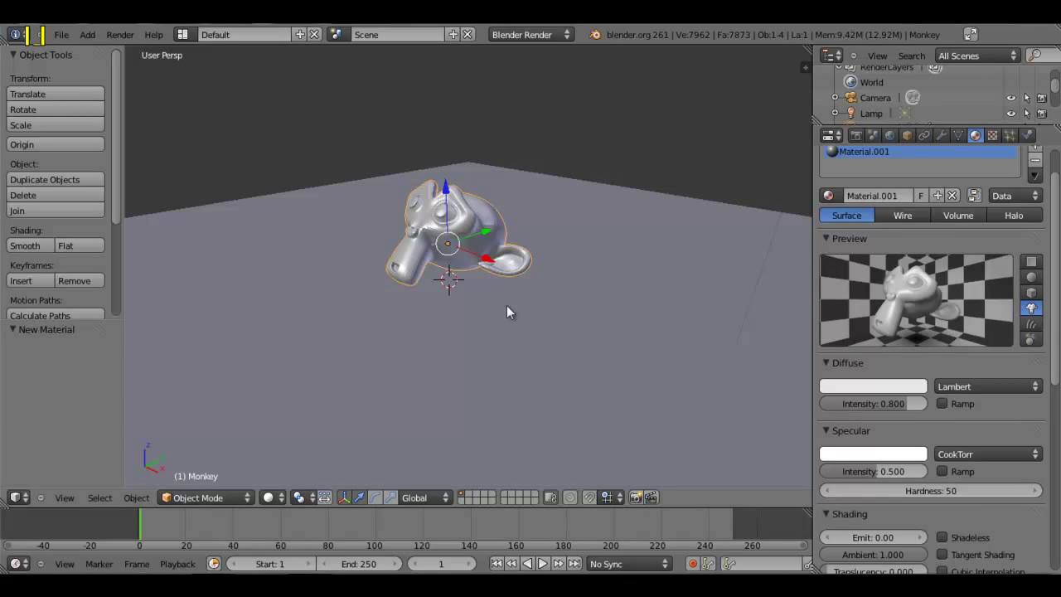
Set the monkey material's diffuse color to bright blue and its diffuse intensity to about 0.6.
key("KP_Decimal")
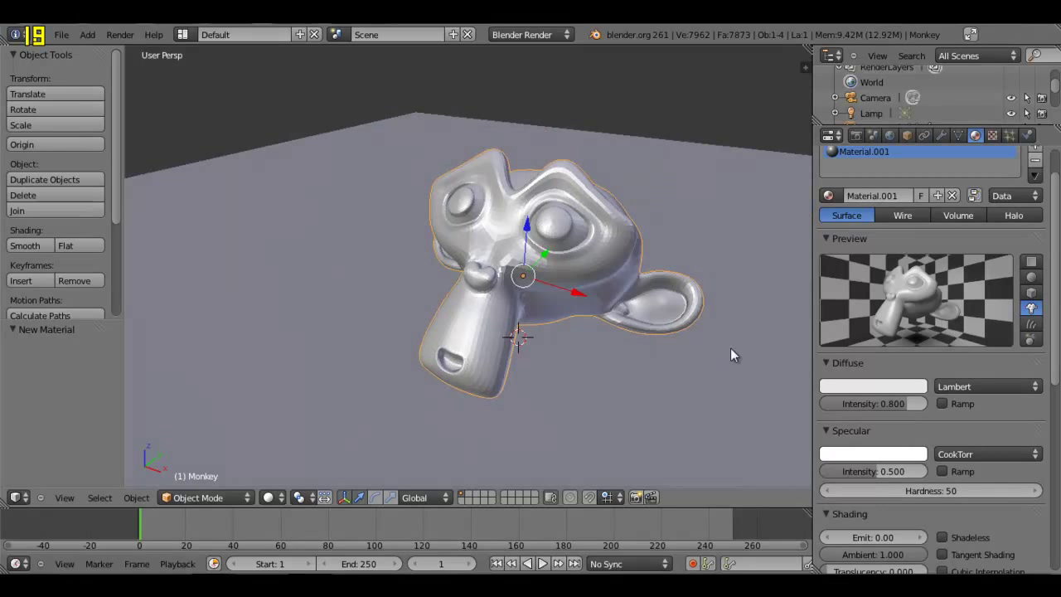
left_click(870, 386)
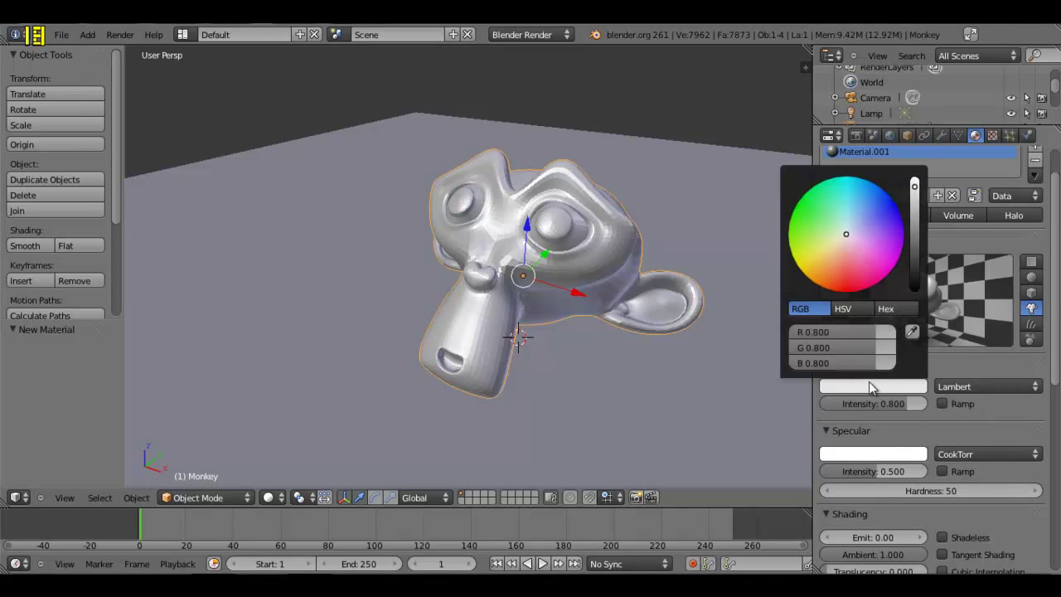
left_click_drag(849, 252, 881, 188)
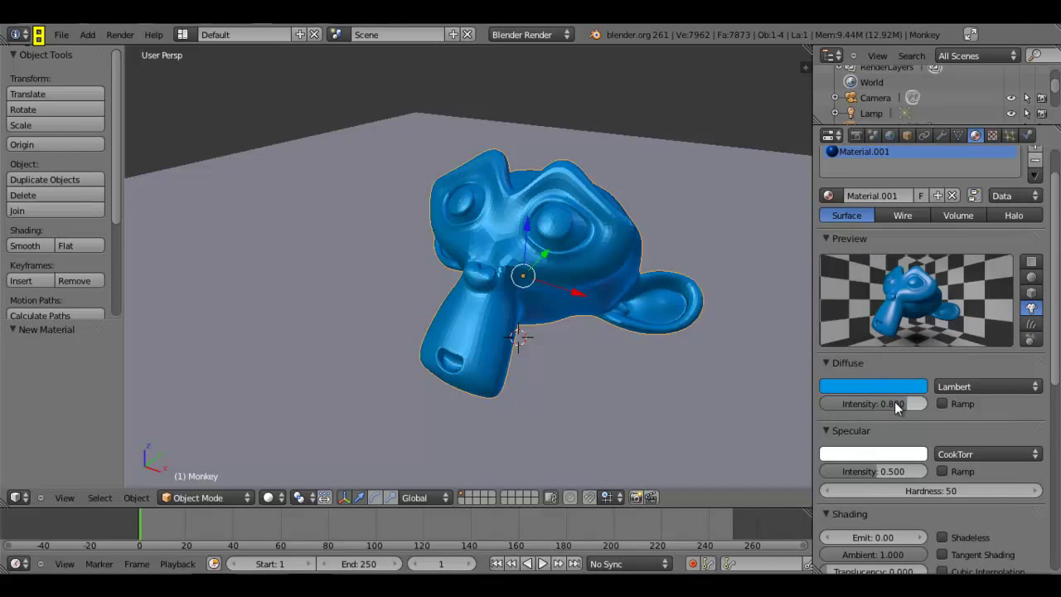
mouse_move(894, 401)
left_mouse_down()
mouse_move(870, 401)
mouse_move(899, 401)
left_mouse_up()
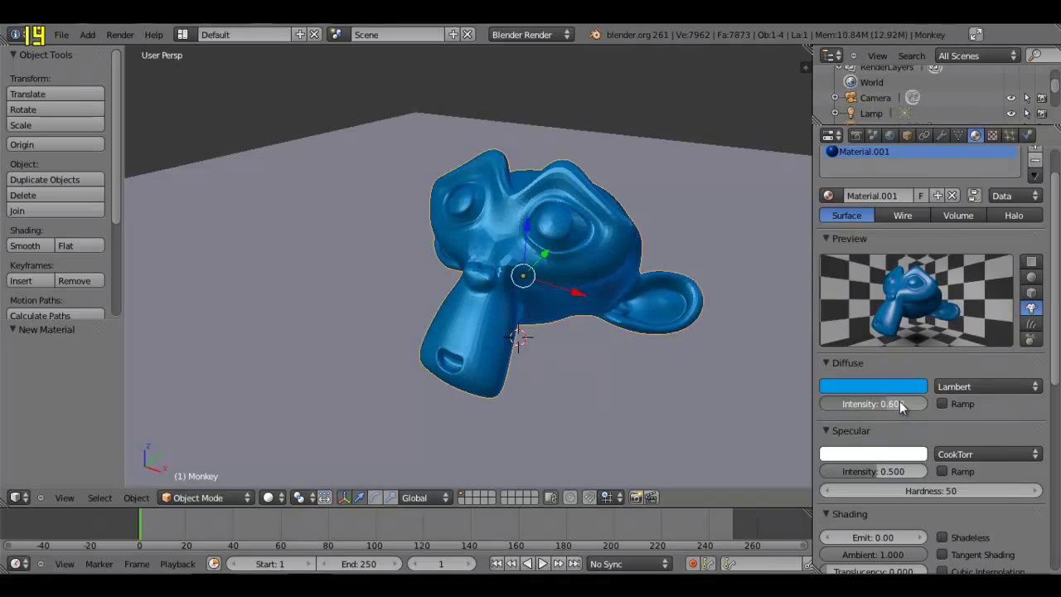
Set the monkey material's diffuse intensity to 0.5.
left_click(885, 401)
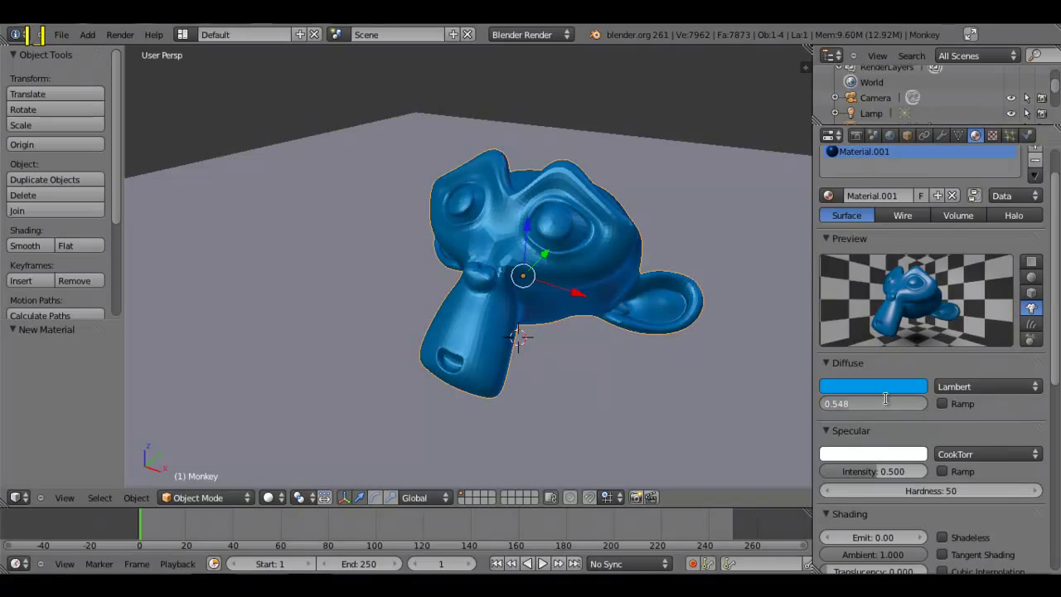
type("0.6")
key("Return")
Lower the monkey material's specular intensity to 0.3.
scroll(857, 442, "down", 2)
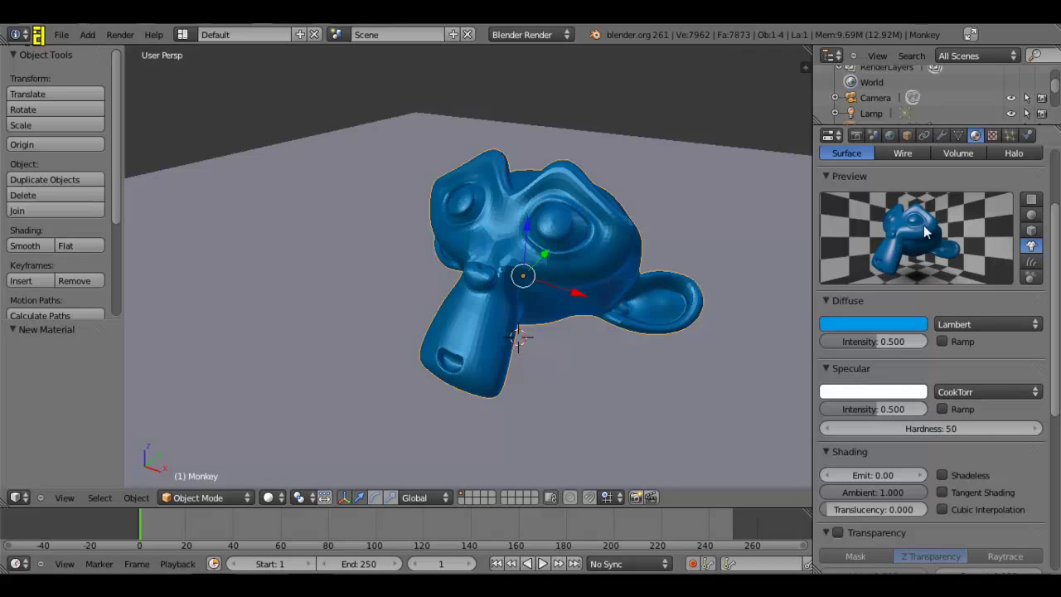
left_click_drag(878, 407, 856, 410)
left_click(856, 410)
type(".3")
key("Return")
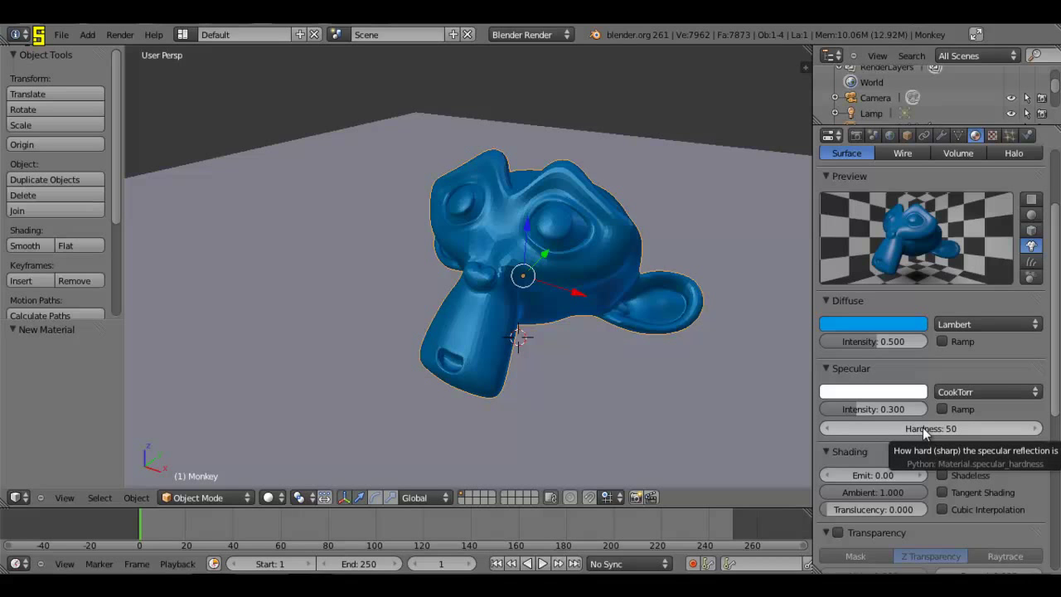
Try an emit value of 0.4 in the monkey material's shading settings and undo it.
left_click(887, 369)
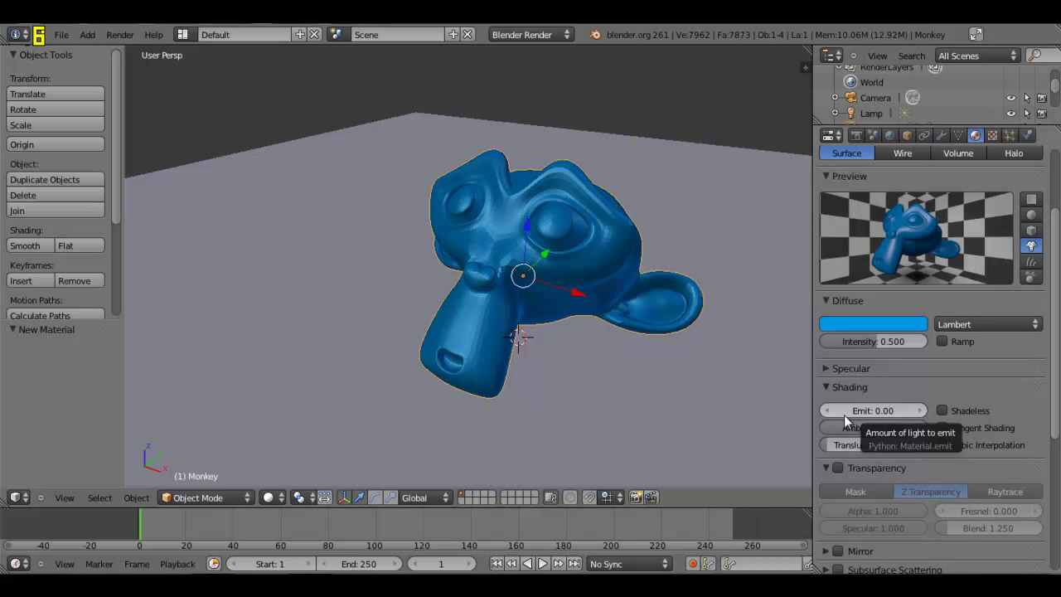
left_click_drag(834, 411, 914, 410)
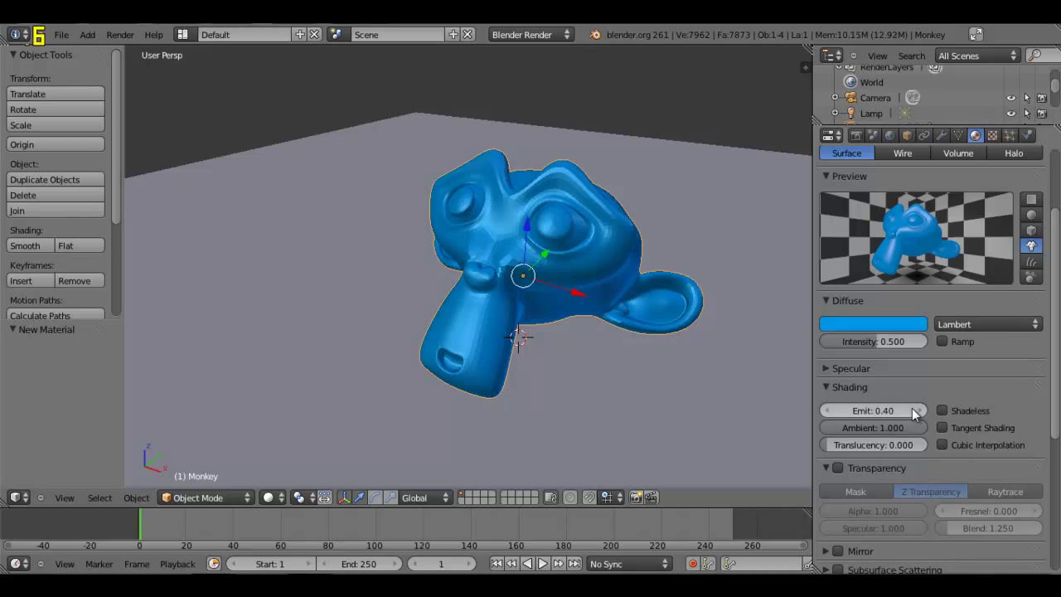
key("ctrl+z")
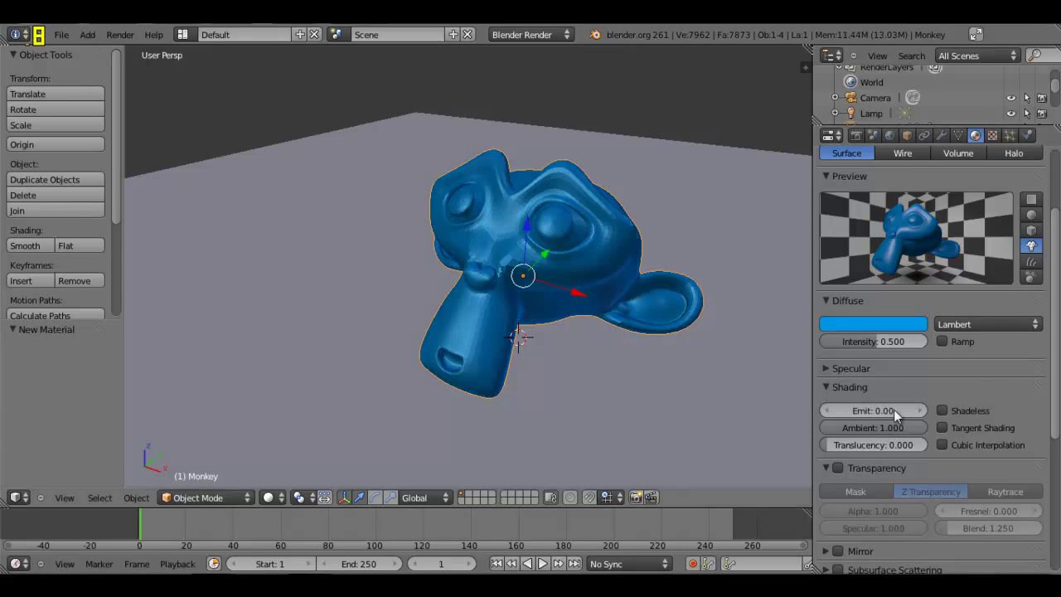
Collapse the monkey material's Shading, Transparency and Diffuse settings.
left_click(854, 387)
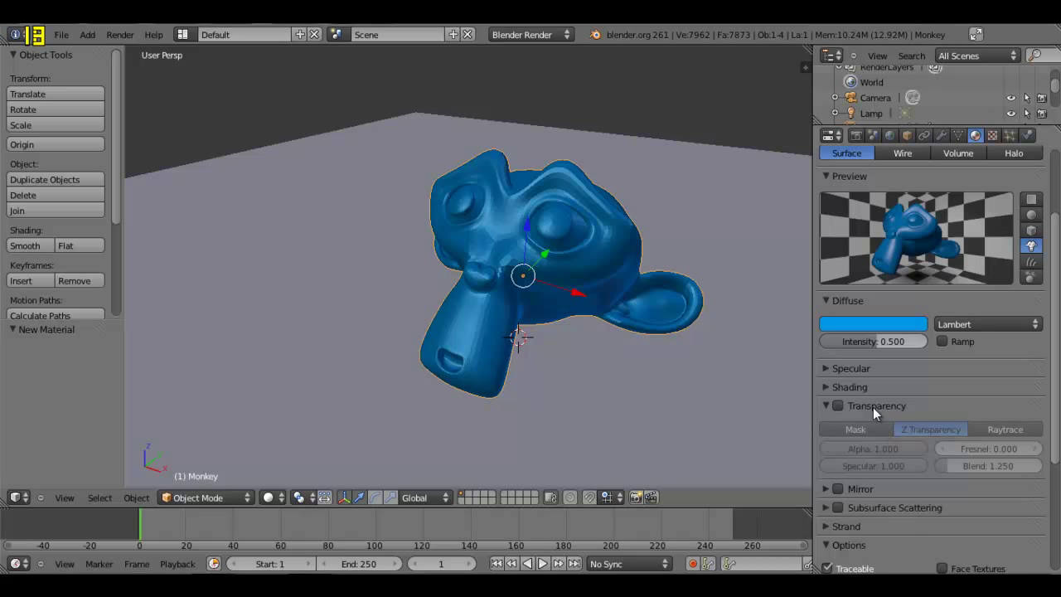
left_click(873, 407)
left_click(864, 302)
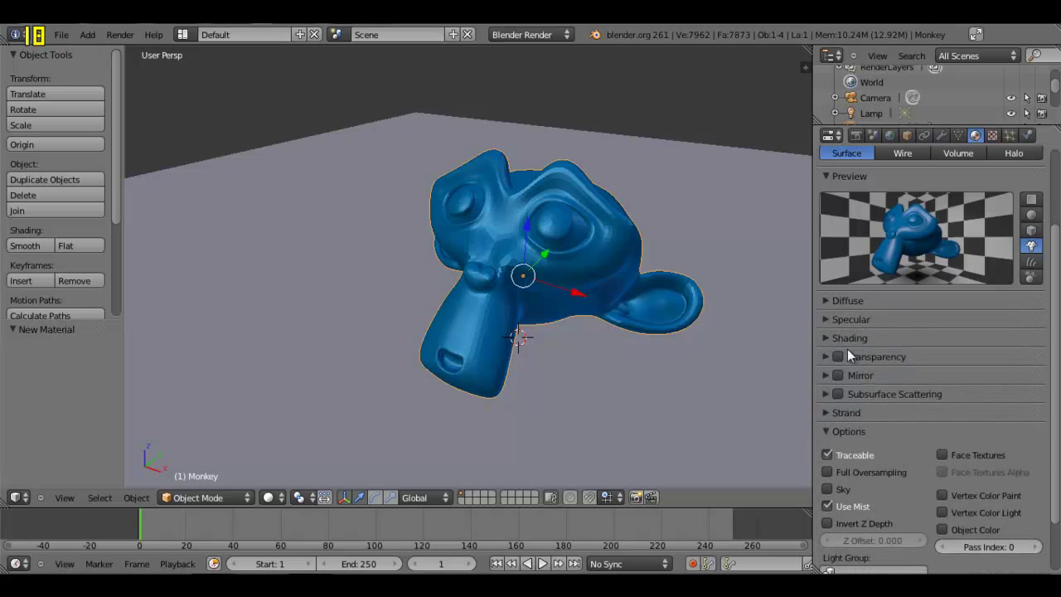
Enable mirror reflection on the monkey material with a reflectivity of 0.2.
left_click(863, 380)
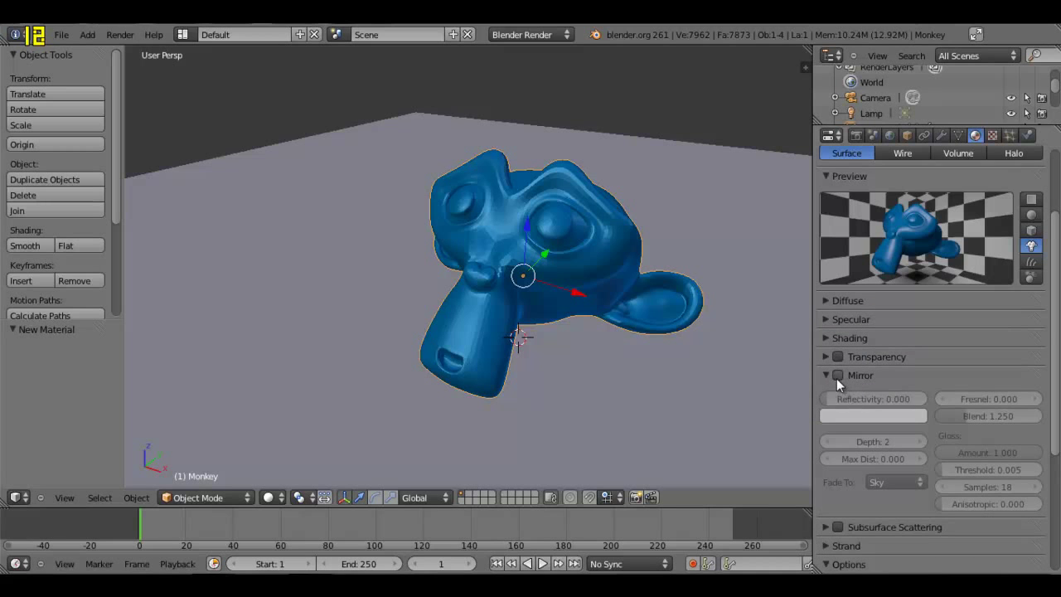
left_click(837, 375)
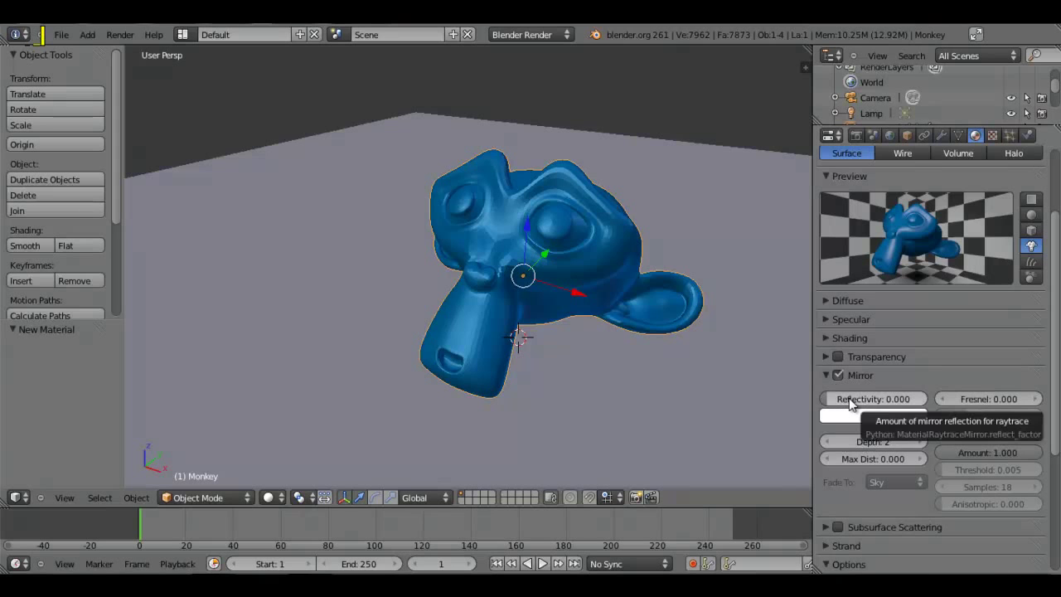
left_click(849, 401)
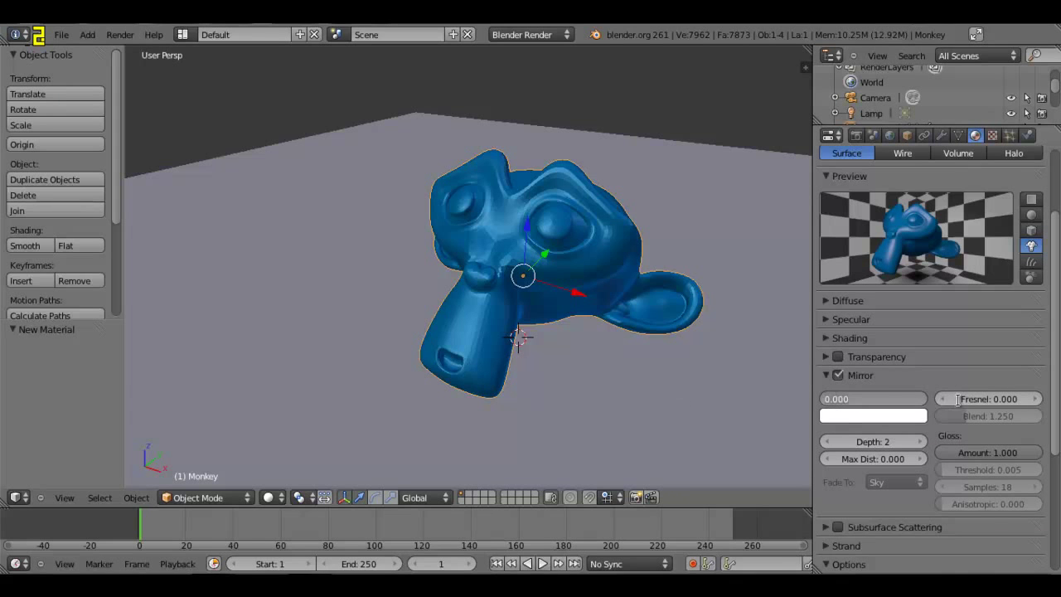
type("0.2")
key("Return")
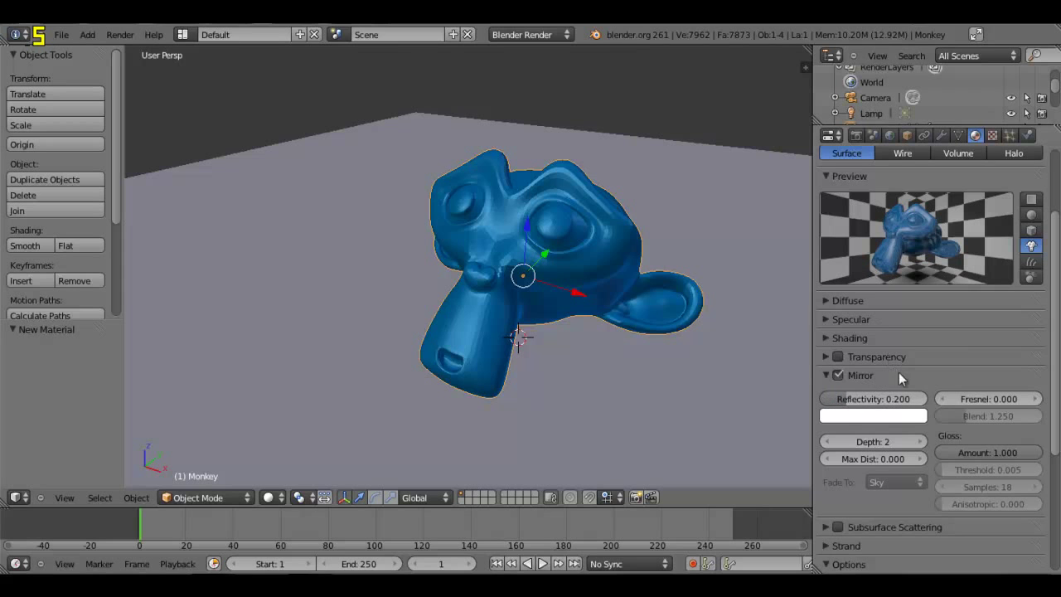
Try a different mirror reflectivity on the monkey material and set it back to 0.2.
left_click(876, 402)
type("1")
key("Return")
left_click(885, 405)
type("2")
key("Return")
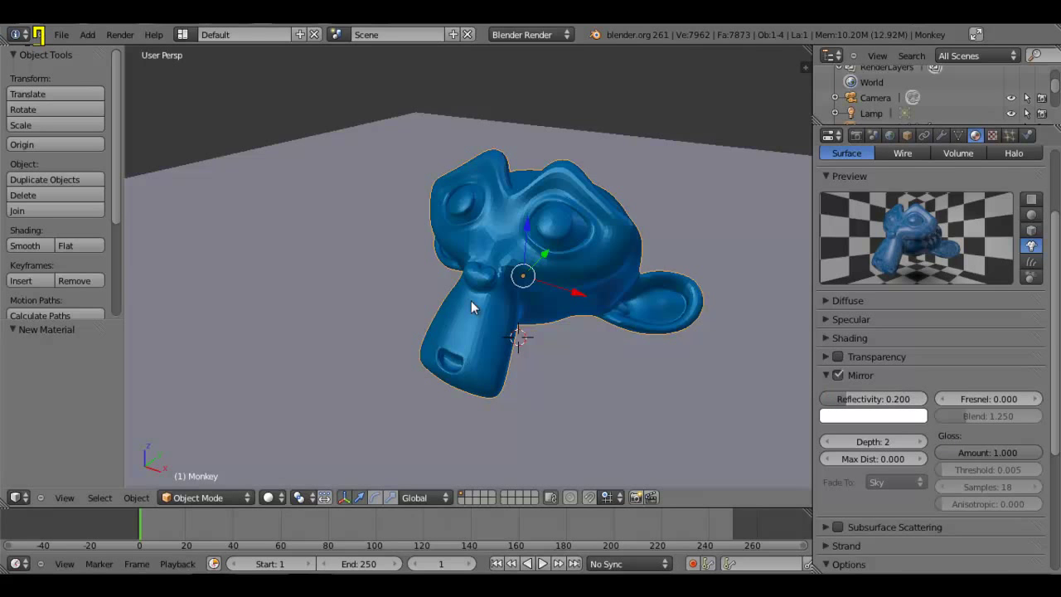
Render the scene through the camera to check the reflective monkey, return to the 3D view and collapse the Mirror settings.
key("KP_0")
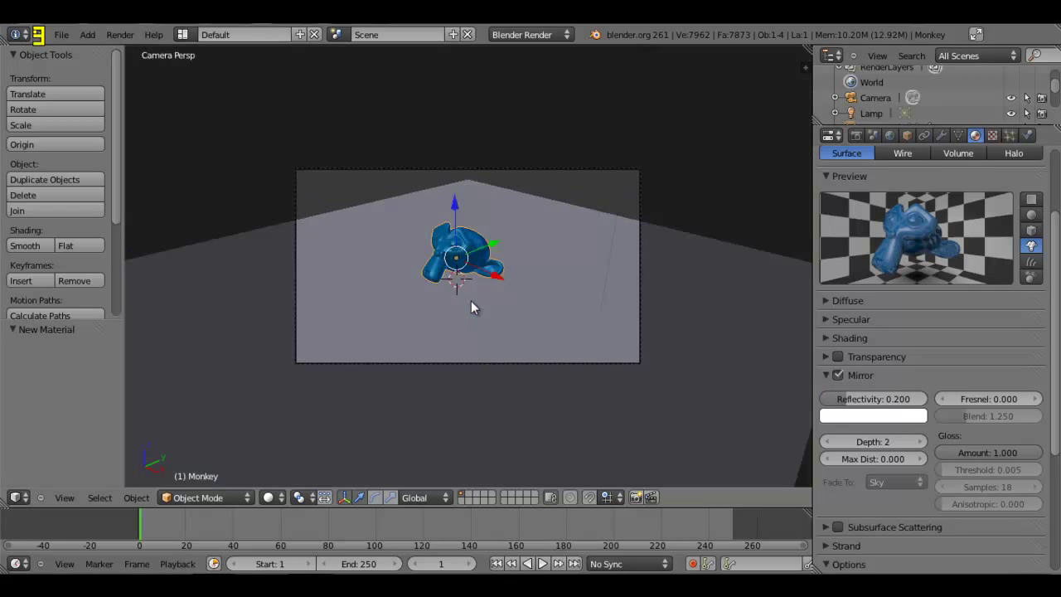
left_click(75, 503)
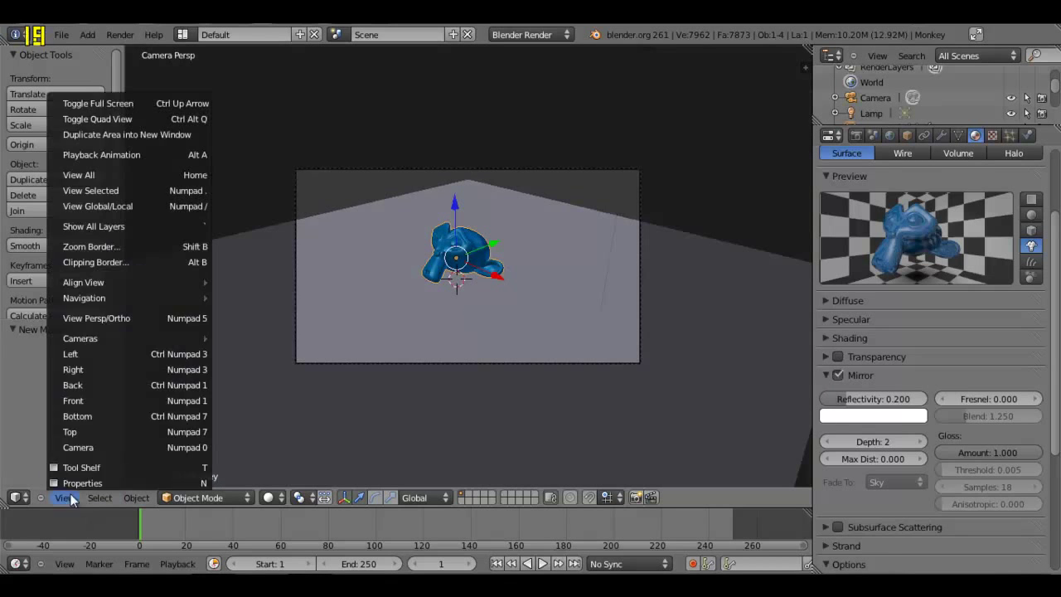
left_click(354, 472)
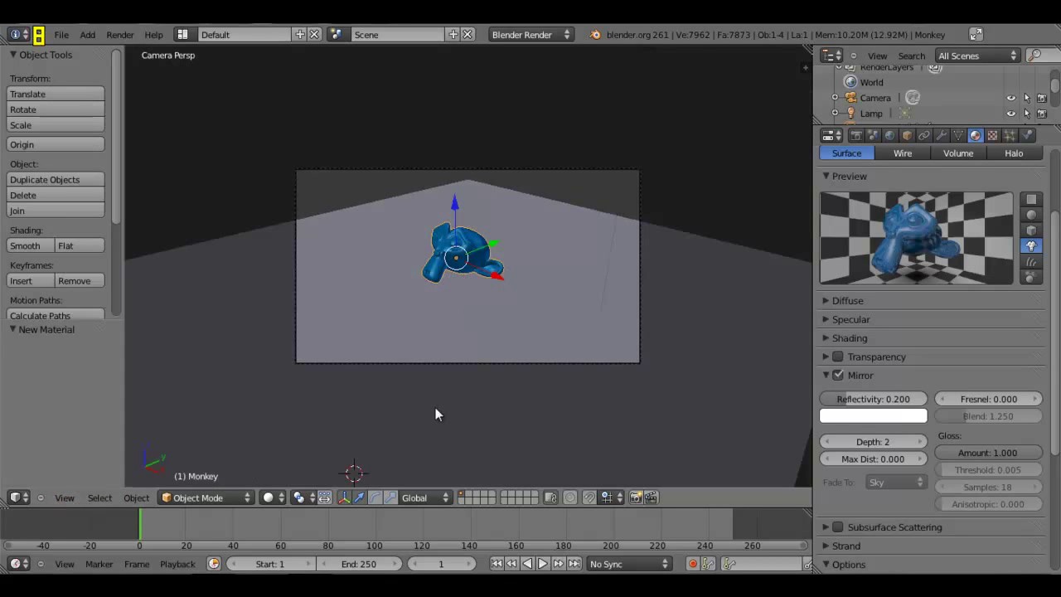
key("F12")
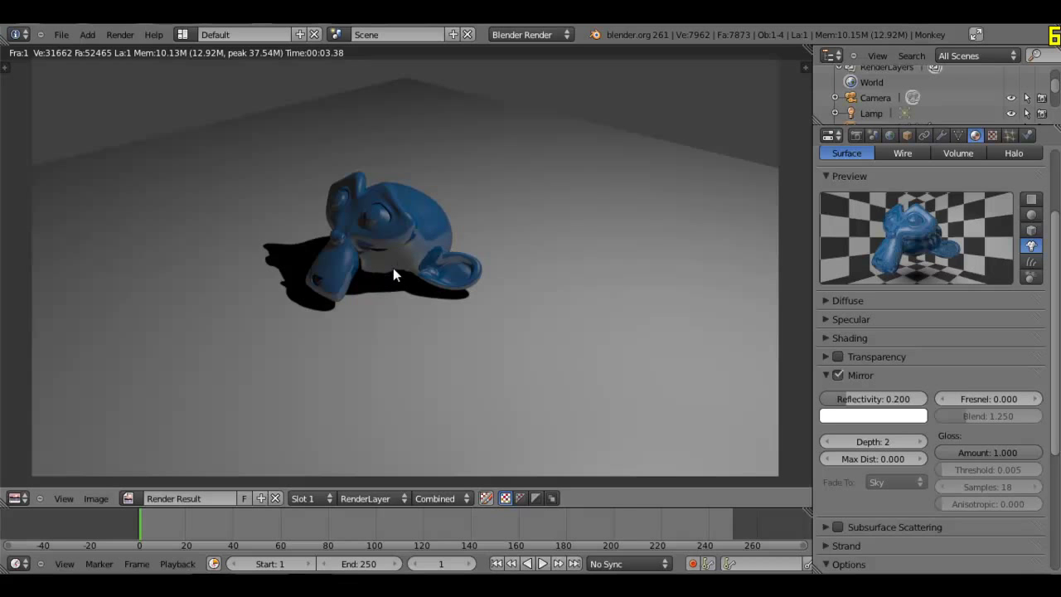
key("Escape")
left_click(907, 374)
Select the lamp above the plane and widen the properties editor.
scroll(583, 244, "down", 3)
middle_click_drag(646, 265, 610, 116)
right_click(609, 117)
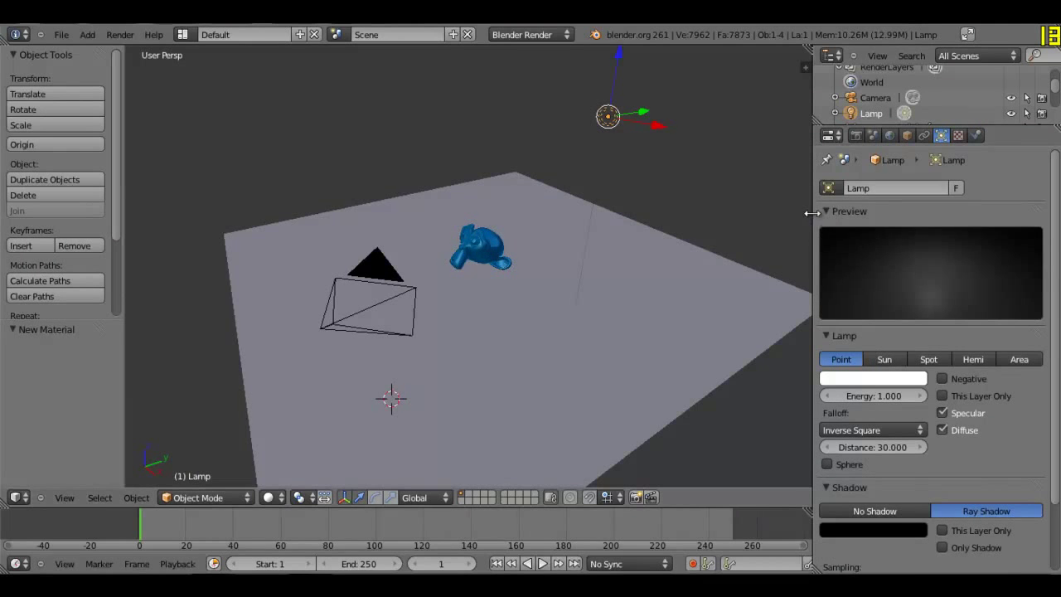
left_click_drag(811, 213, 775, 213)
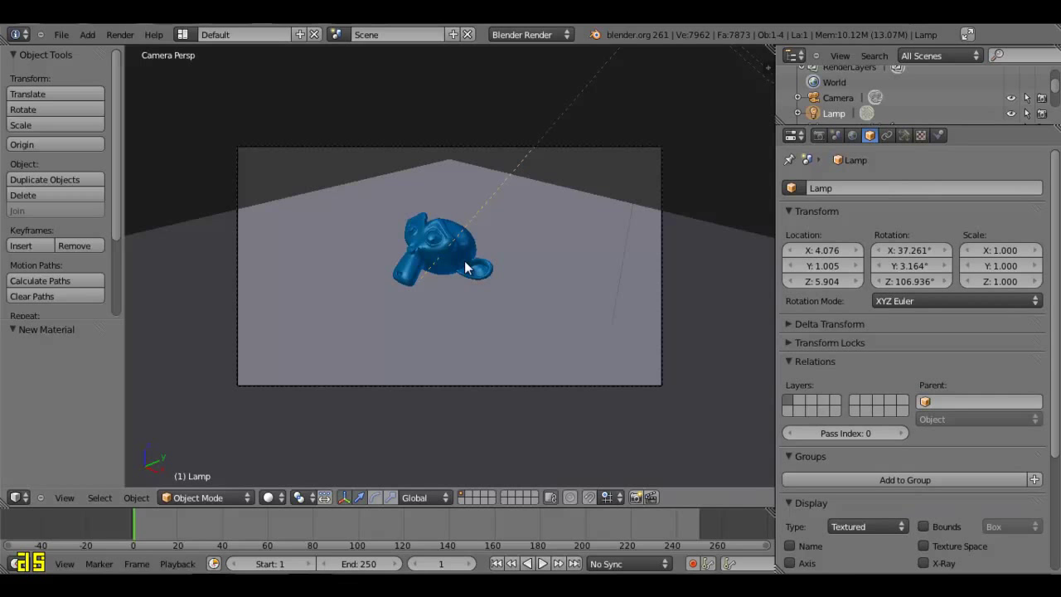
Render the scene through the camera again to check the lighting, and return to the 3D view.
middle_click_drag(535, 164, 472, 250)
middle_click_drag(473, 290, 463, 251)
scroll(503, 273, "up", 3)
key("KP_0")
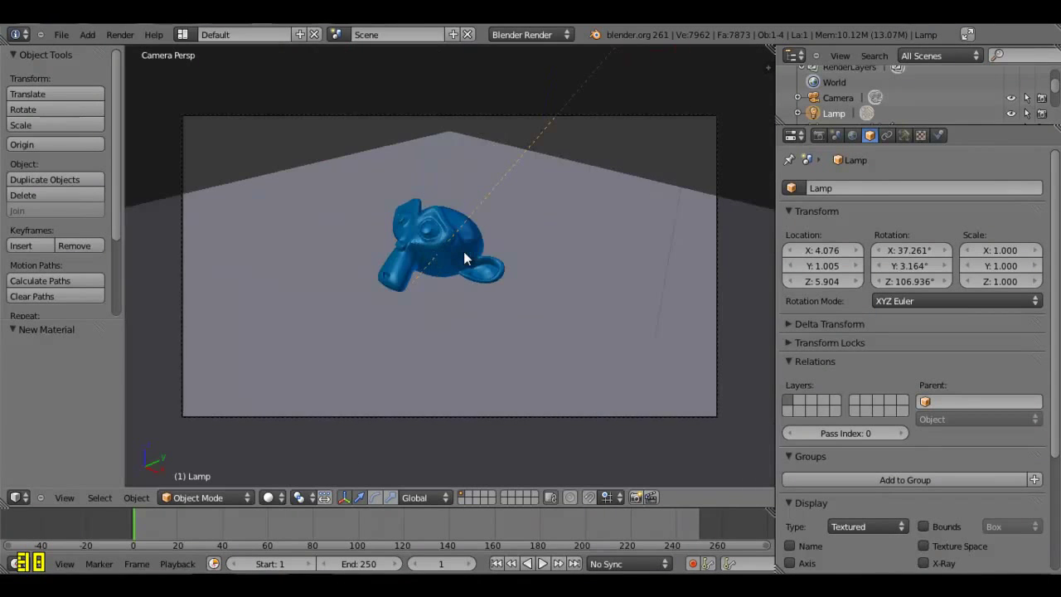
key("F12")
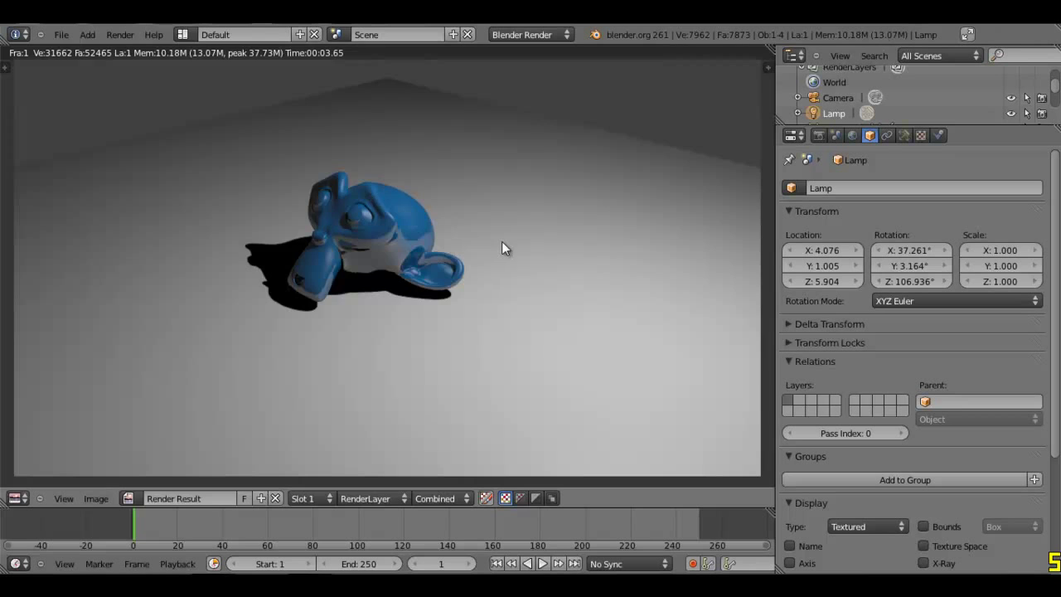
key("Escape")
Select the plane and create a new material for it.
right_click(547, 274)
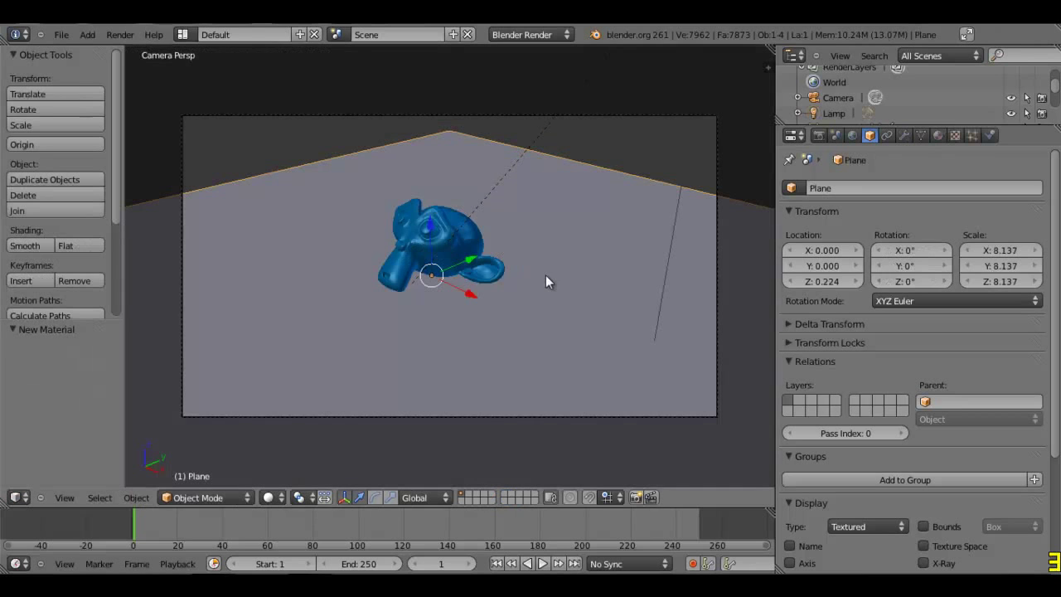
left_click(937, 135)
left_click(874, 237)
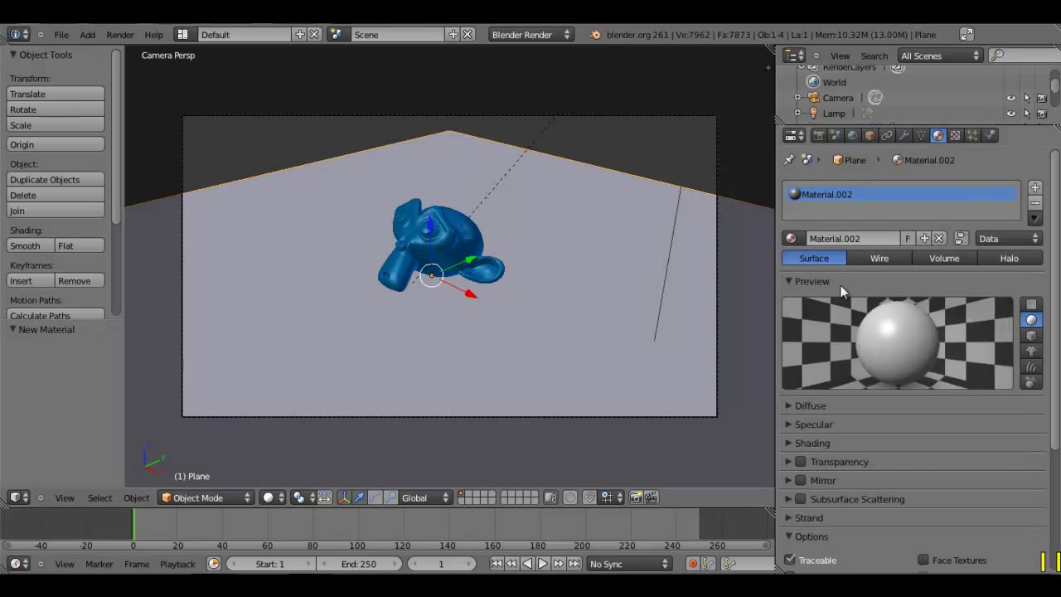
Look through the world settings and render the scene to examine the background, returning to the 3D view.
left_click(842, 140)
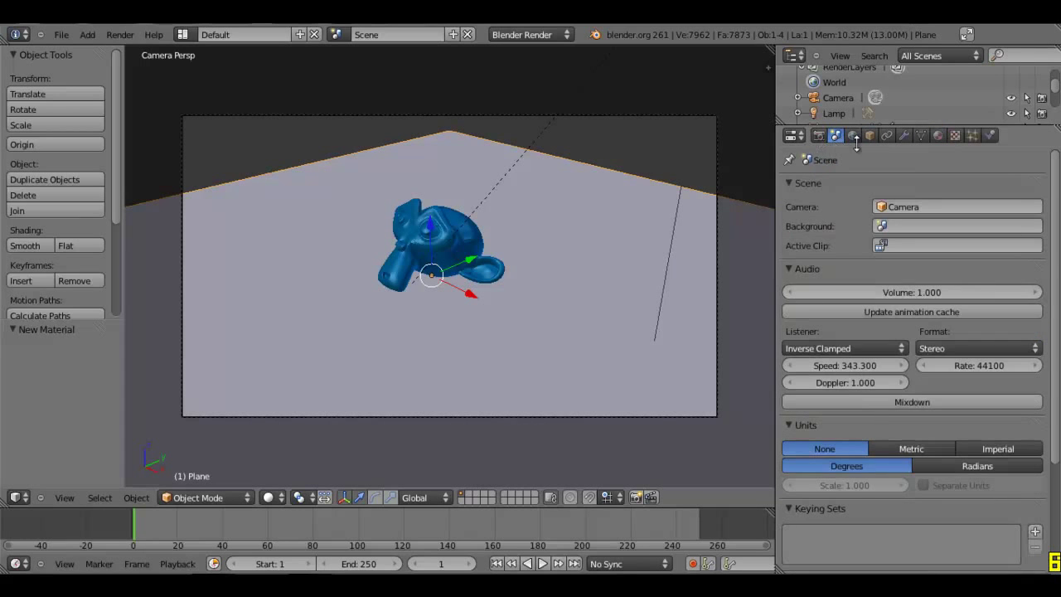
left_click(854, 138)
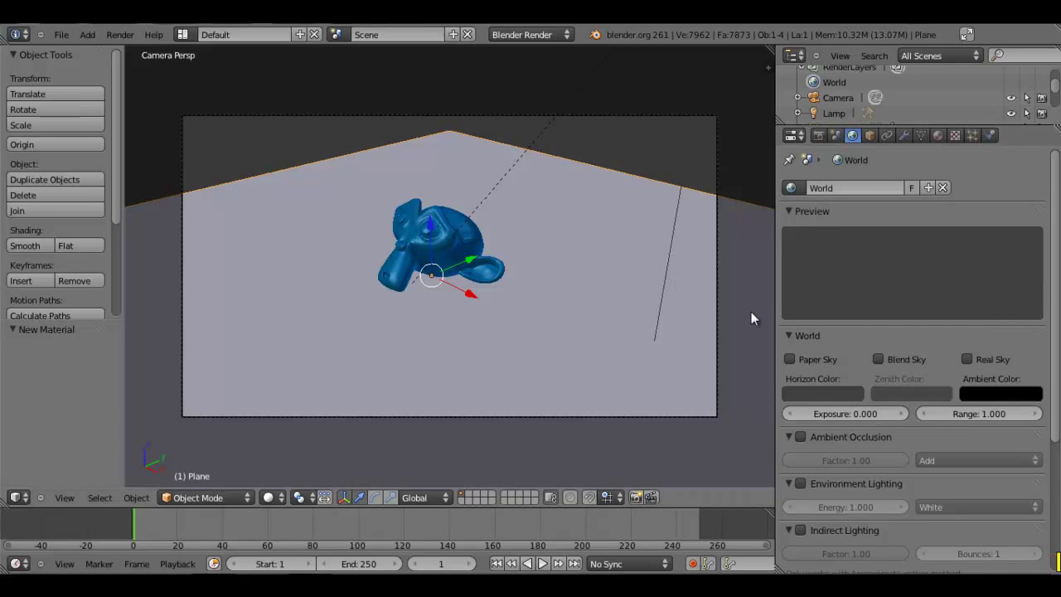
scroll(821, 447, "down", 3)
scroll(818, 447, "down", 2)
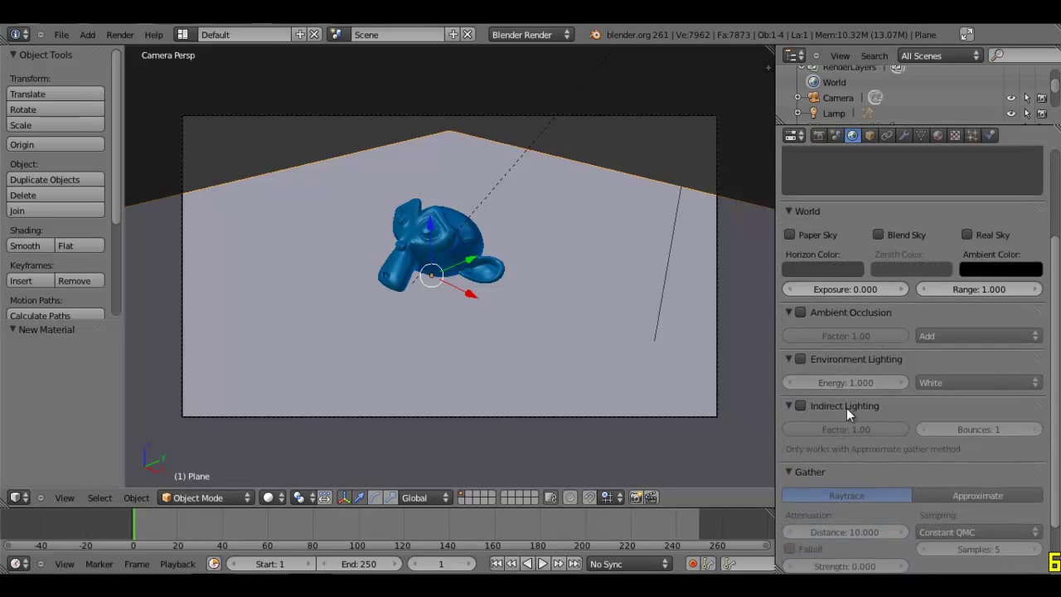
scroll(846, 373, "up", 5)
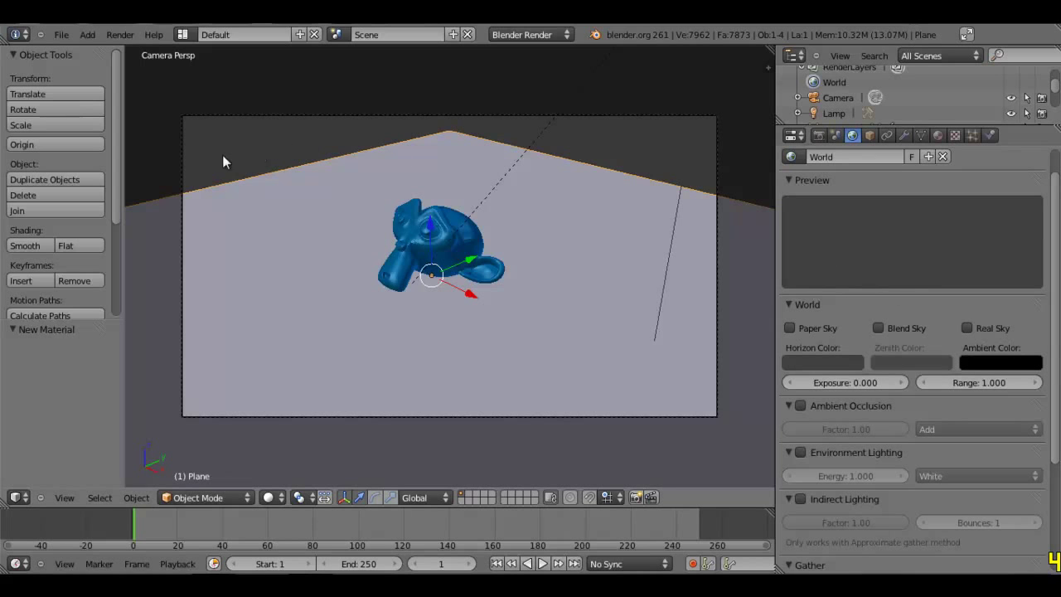
key("F12")
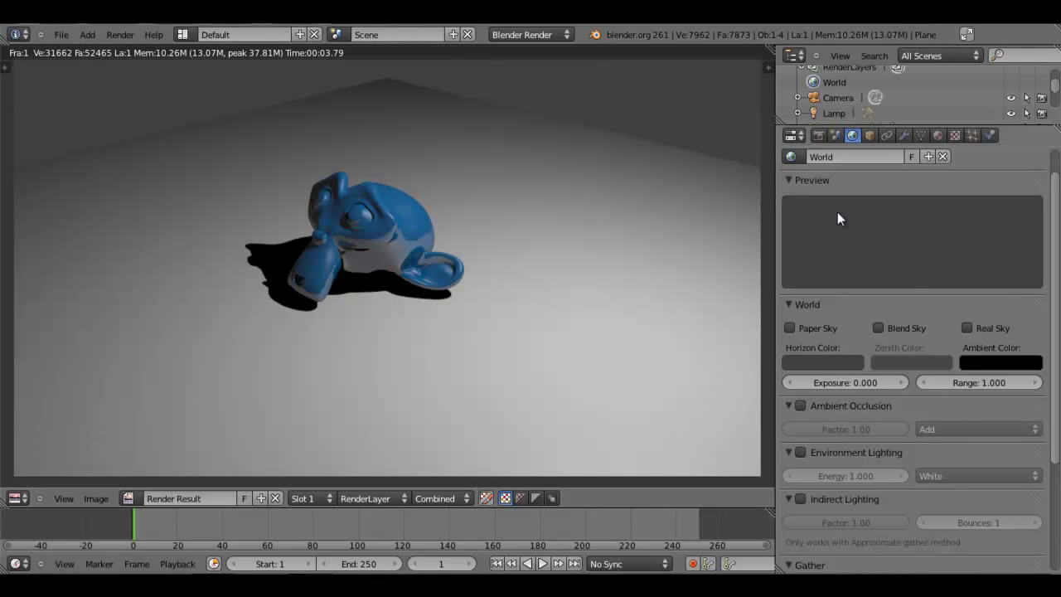
key("Escape")
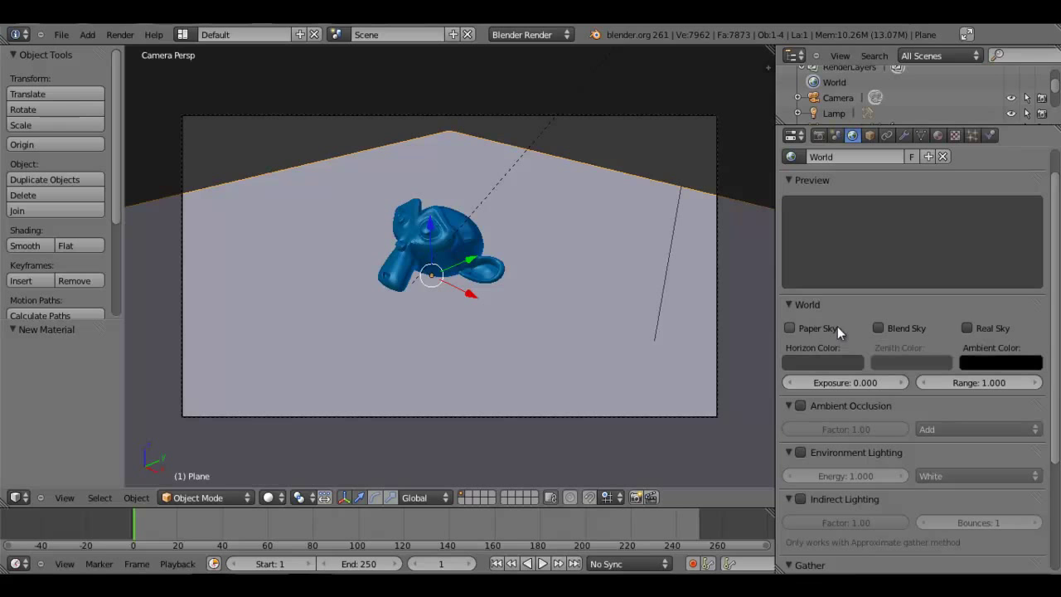
Lighten the world's horizon color to a medium grey and enable Real Sky and Blend Sky.
left_click(833, 362)
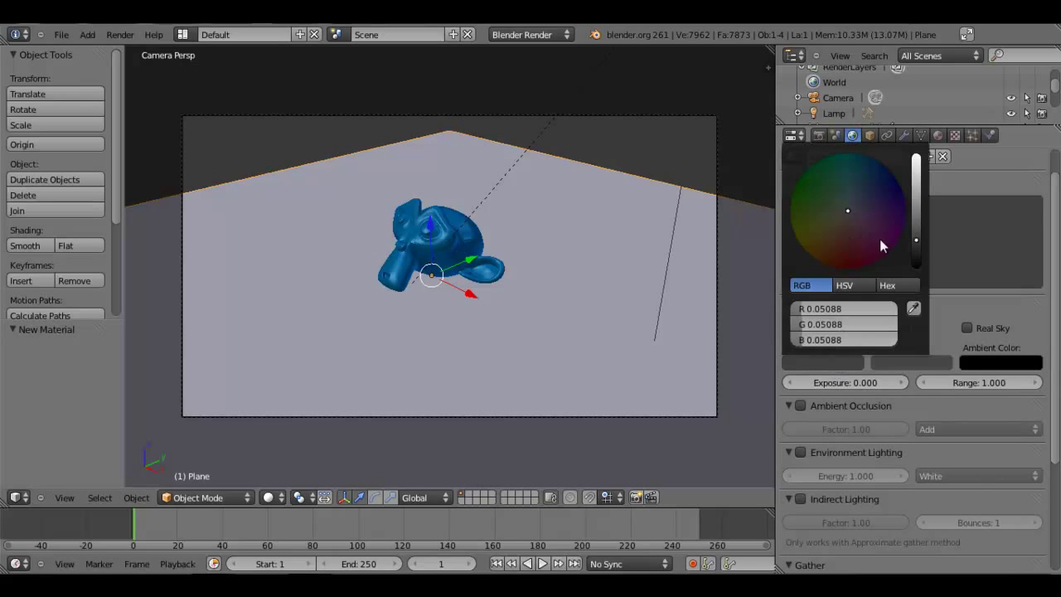
left_click_drag(919, 245, 925, 218)
left_click(1007, 328)
left_click(904, 333)
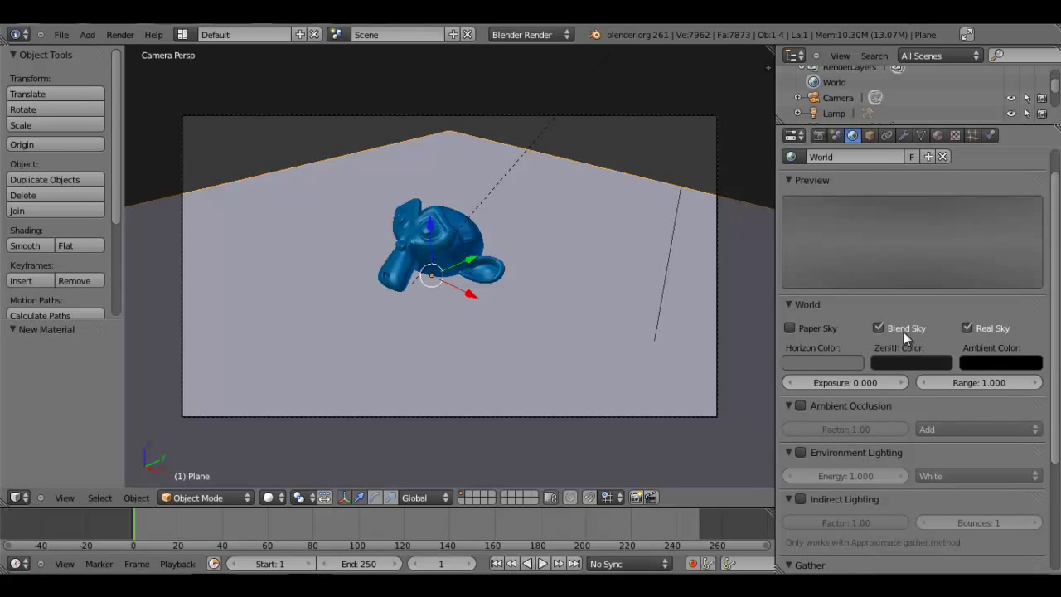
Try the world without Blend Sky, check its ambient color, and turn Blend Sky back on.
left_click(903, 331)
left_click(994, 363)
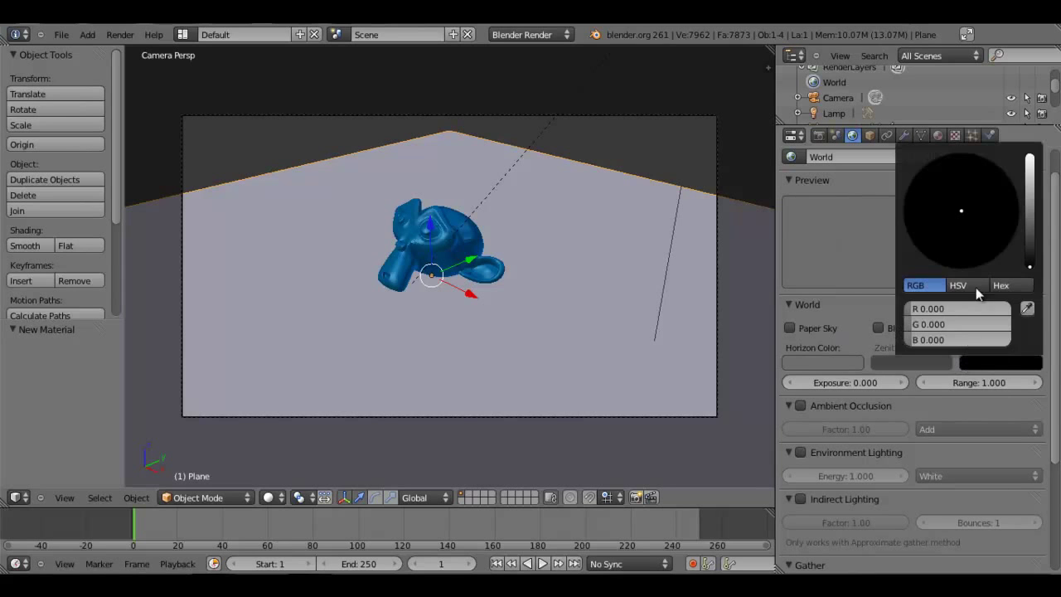
left_click_drag(1029, 265, 905, 347)
left_click(877, 328)
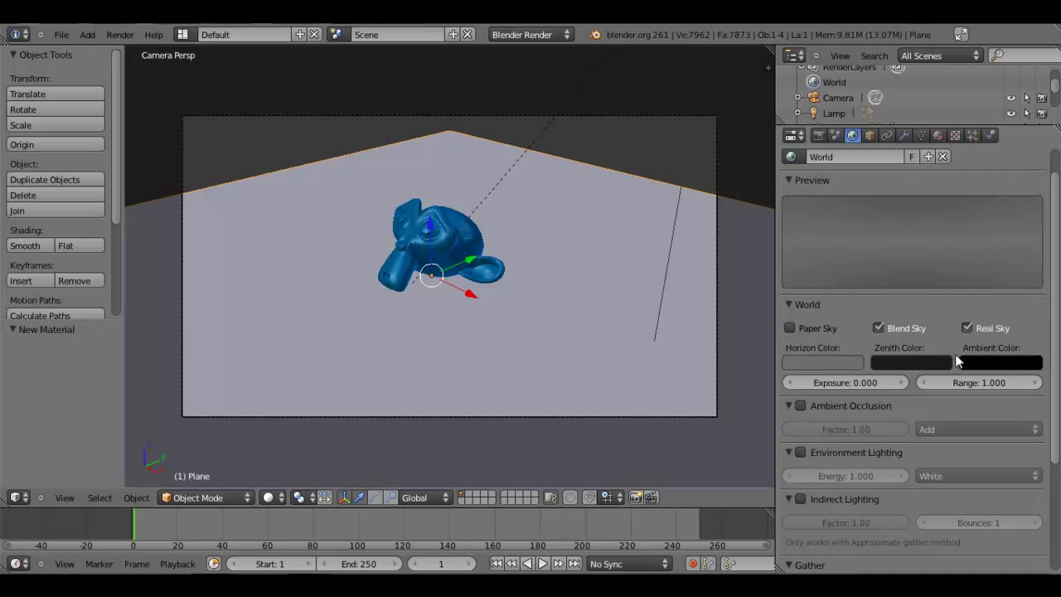
Shift the world's horizon color to a slightly warm grey and lighten the zenith color to a medium grey.
left_click(810, 363)
left_click_drag(856, 252, 843, 210)
left_click(911, 362)
left_click_drag(936, 249, 965, 204)
Disable Real Sky and lighten the world's zenith color to a light grey of about 0.384 in each RGB channel.
left_click(967, 180)
left_click(881, 179)
left_click(966, 328)
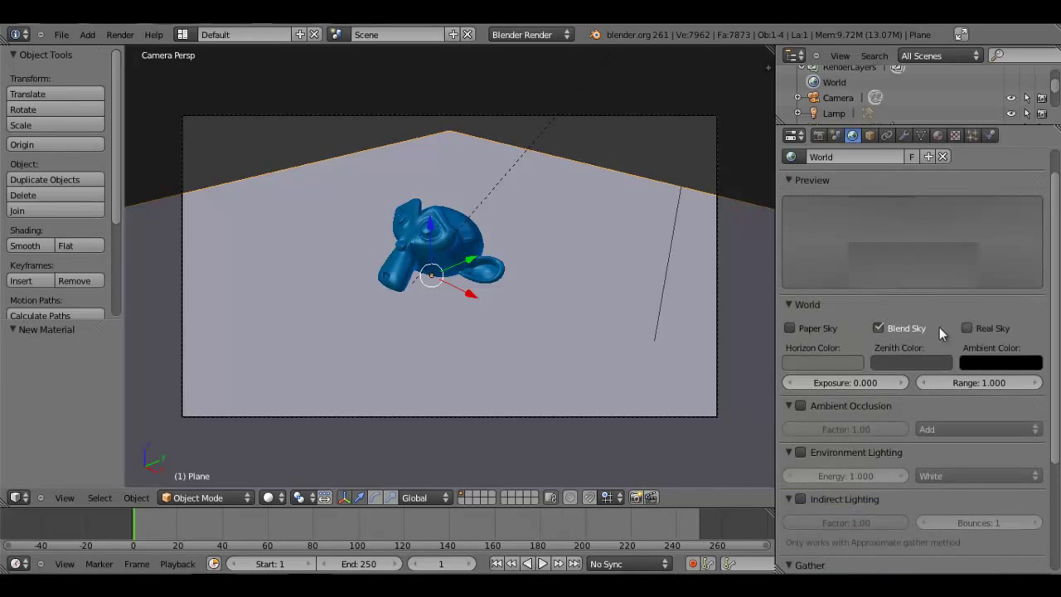
left_click(901, 364)
left_click_drag(938, 249, 940, 192)
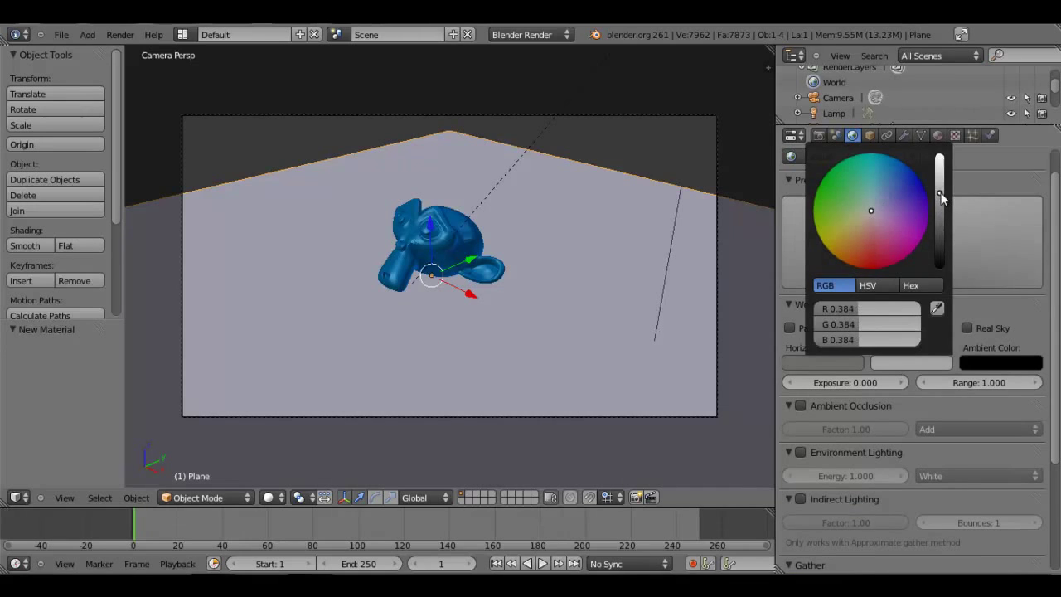
Try a pale lavender horizon color for the world, about R 0.639, G 0.615, B 0.869.
left_click(837, 362)
left_click_drag(914, 217, 915, 182)
left_click(841, 209)
left_click(858, 203)
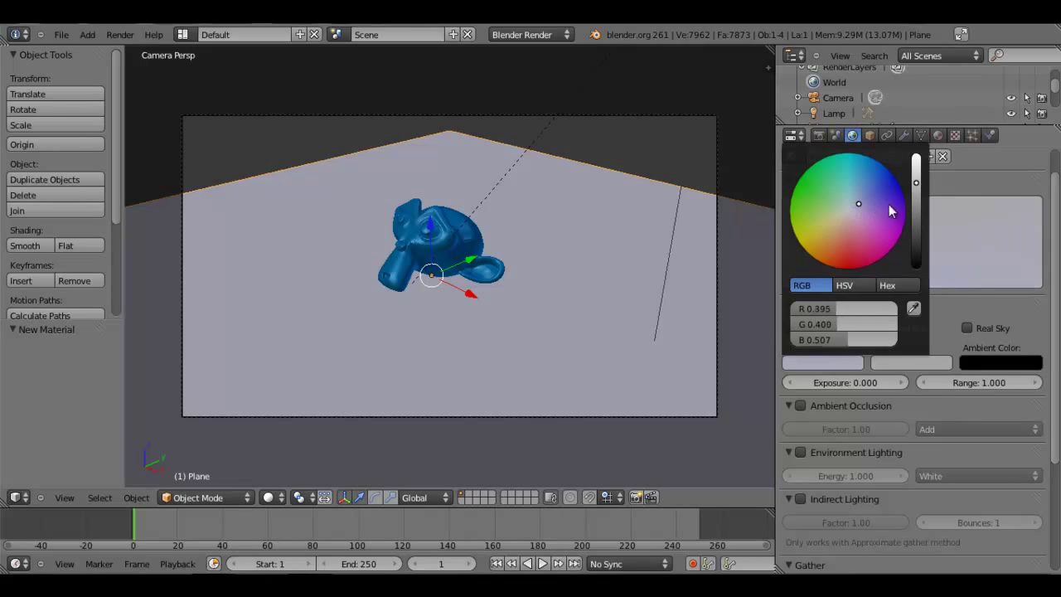
left_click_drag(914, 176, 915, 159)
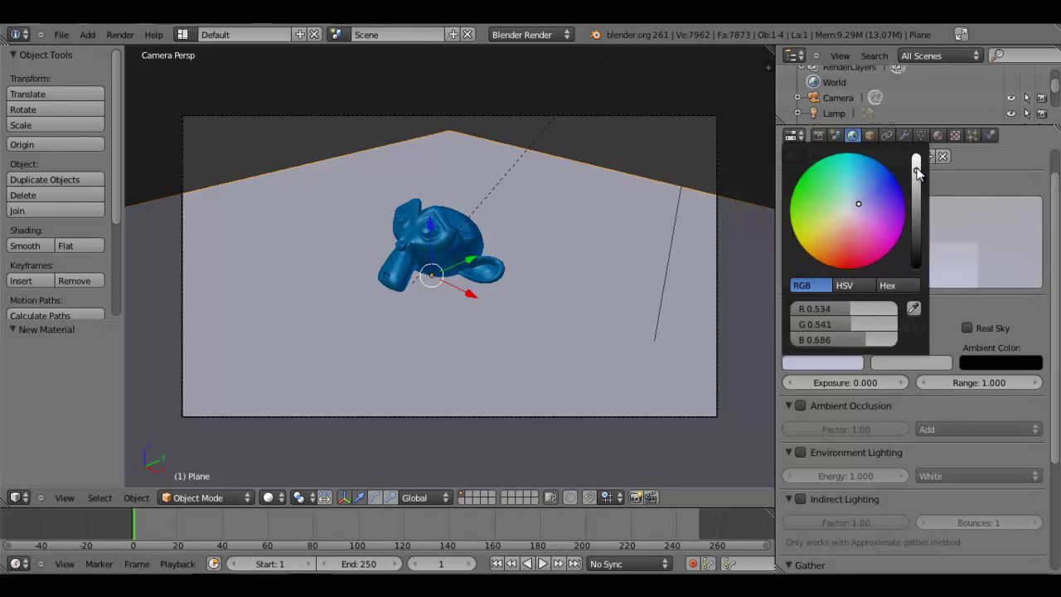
left_click(858, 204)
left_click_drag(858, 205, 865, 200)
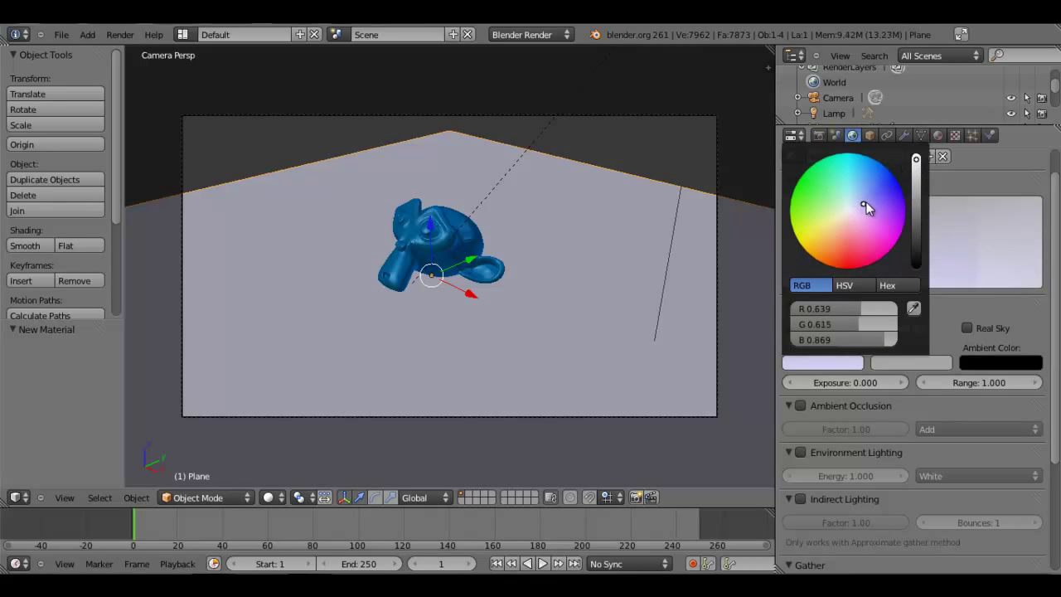
Shift the world's zenith color to a light blue and set the horizon color to a near-white tone.
left_click(917, 365)
left_click_drag(939, 235, 943, 176)
mouse_move(870, 214)
left_mouse_down()
mouse_move(848, 213)
mouse_move(884, 199)
left_mouse_up()
left_click(835, 362)
left_click(911, 363)
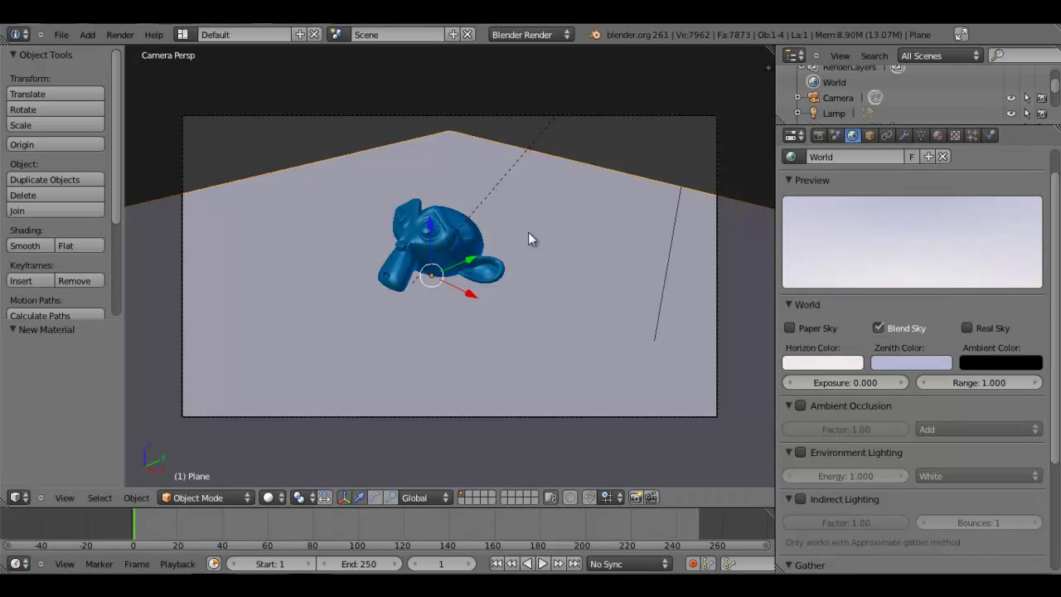
Render the scene from the camera and inspect the monkey against the blended sky background.
key("KP_0")
key("KP_0")
key("F12")
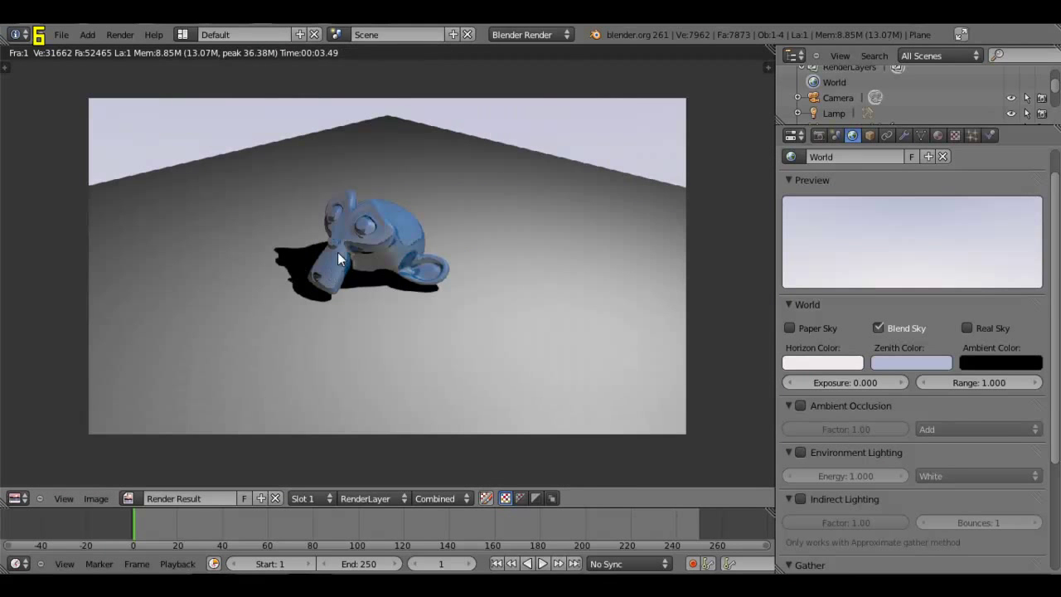
scroll(425, 240, "up", 1)
scroll(426, 240, "down", 2)
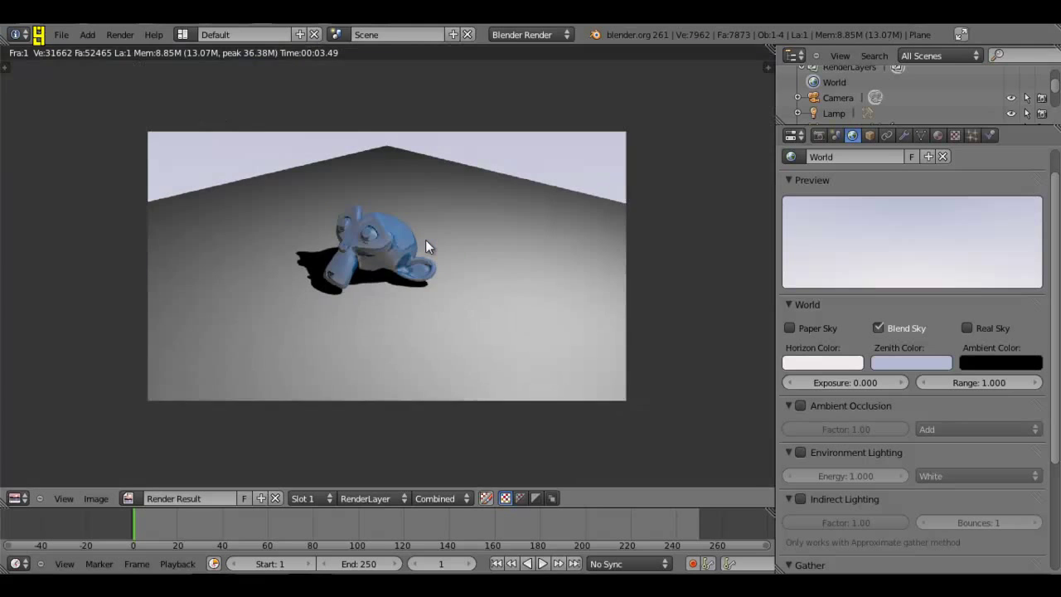
scroll(425, 241, "up", 1)
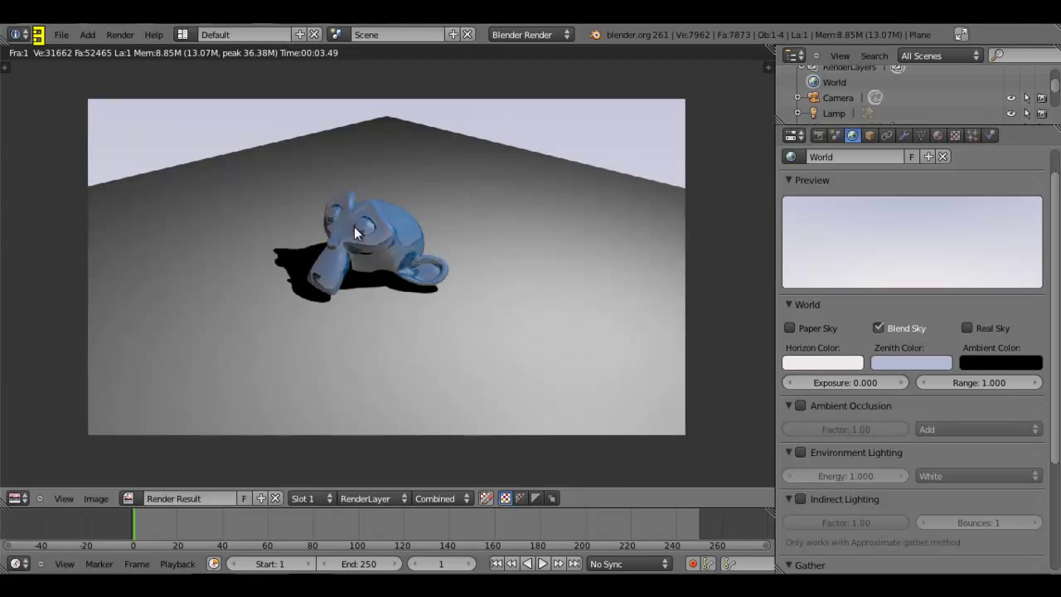
key("Escape")
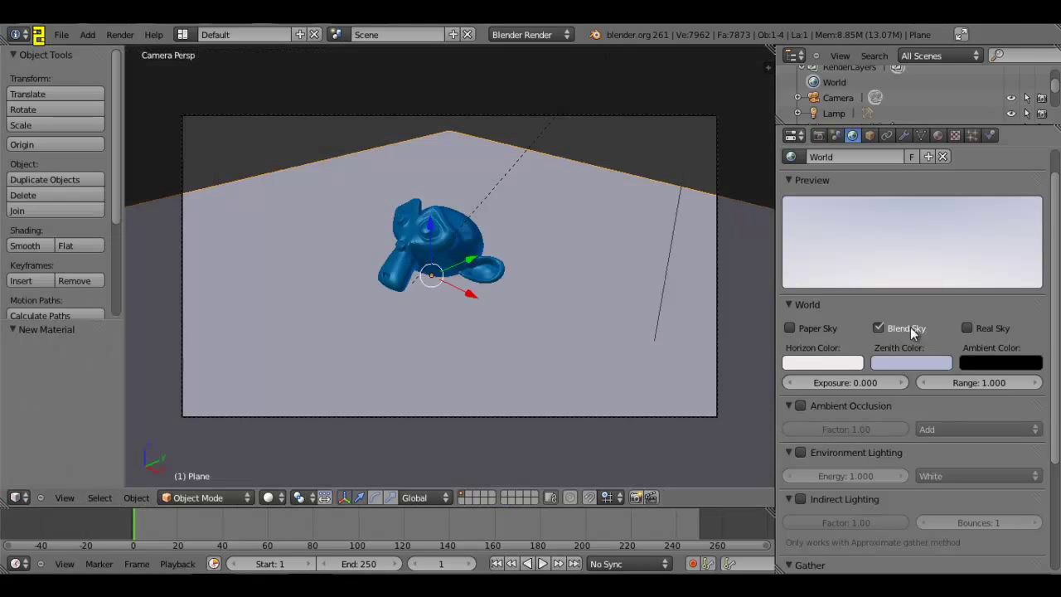
Enable the world's Ambient Occlusion with a factor of 0.2 and the Multiply blend mode.
left_click(843, 307)
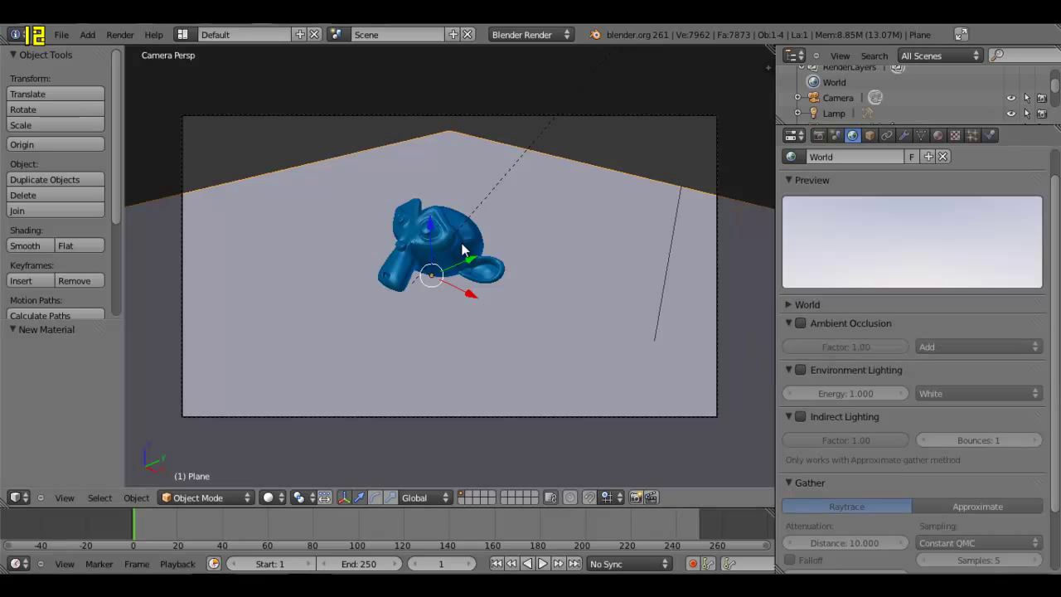
left_click(800, 323)
left_click(837, 346)
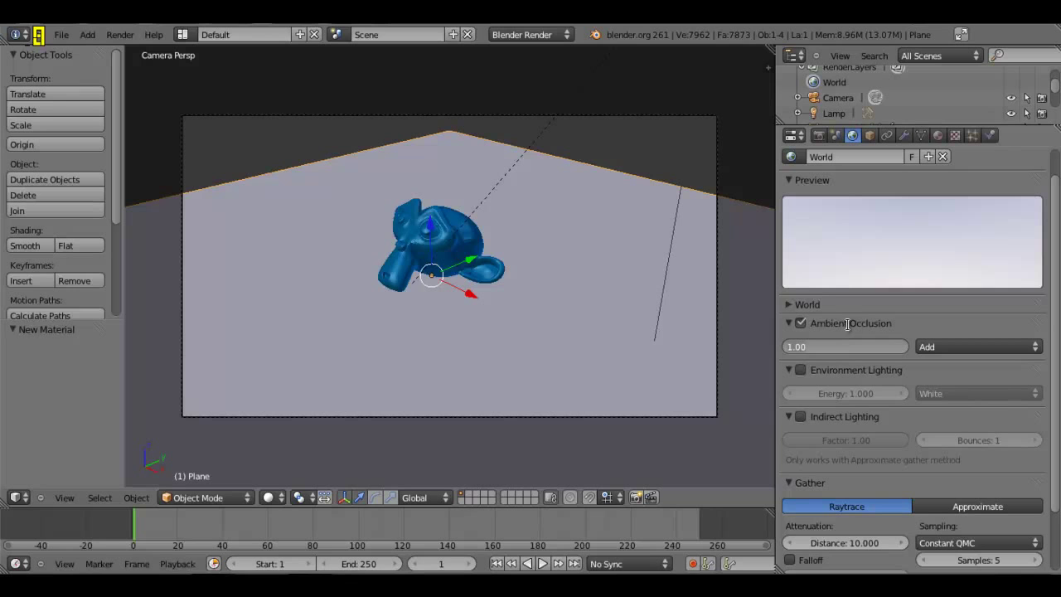
key("Return")
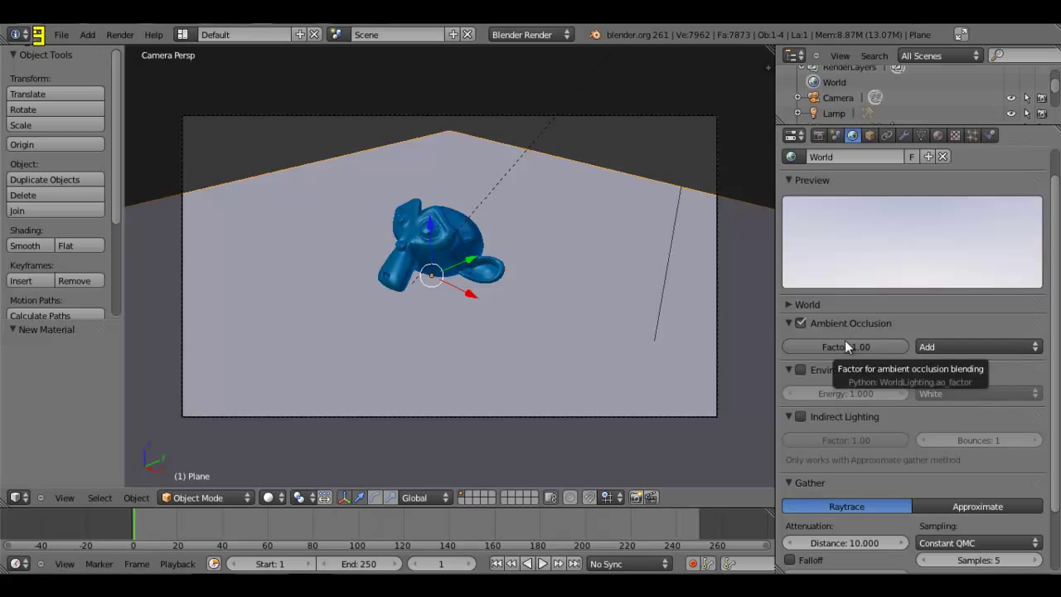
left_click(850, 339)
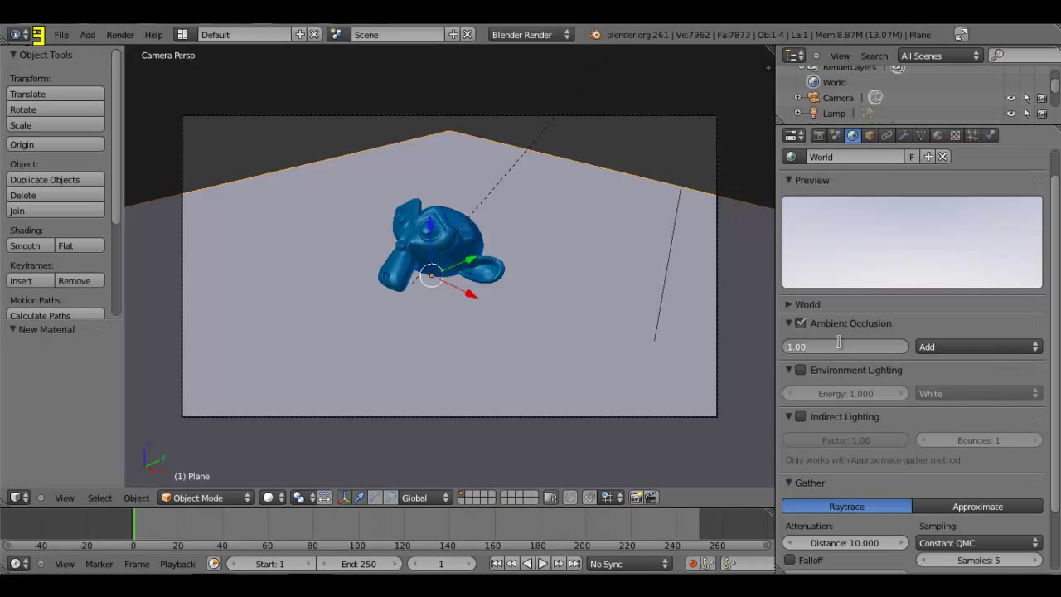
type("0.2")
key("Return")
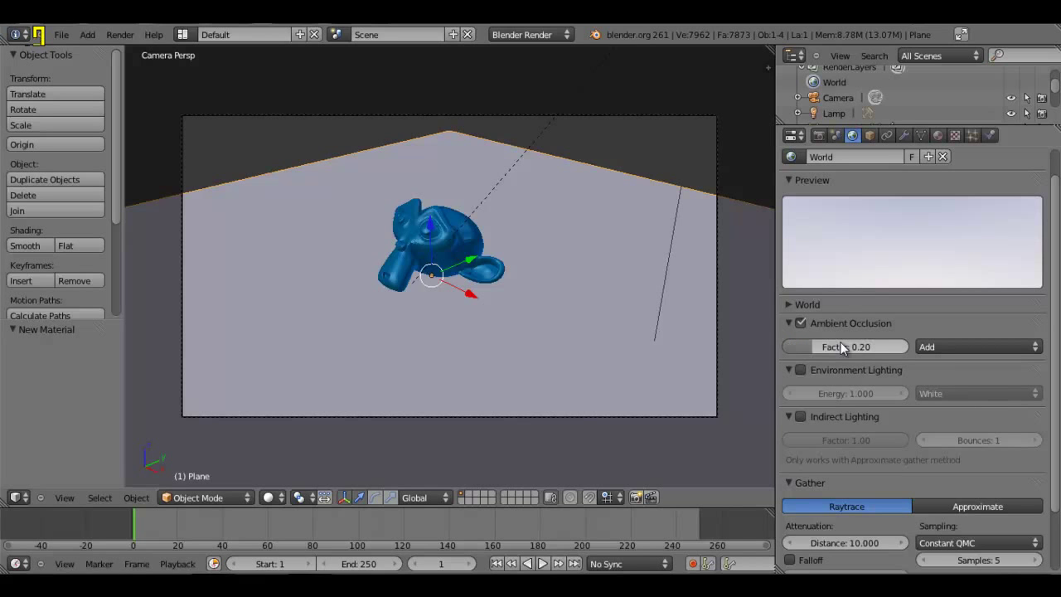
left_click(950, 347)
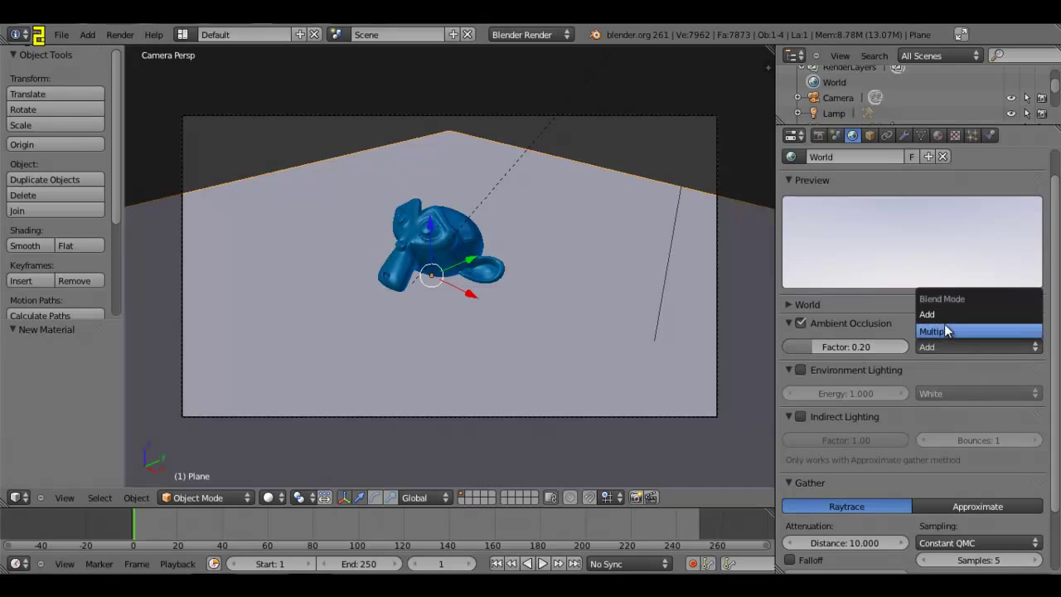
left_click(949, 330)
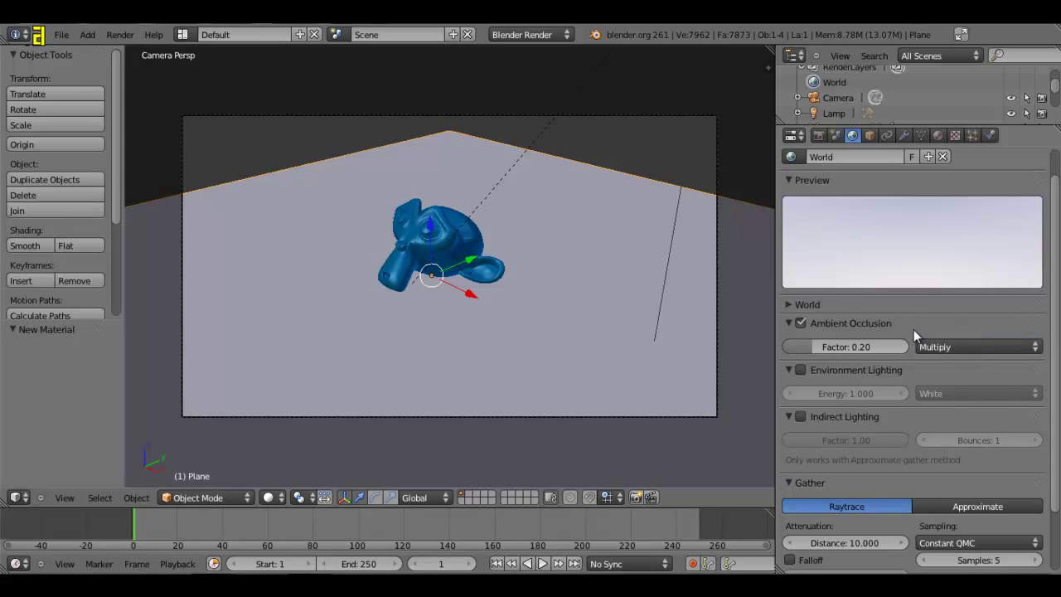
left_click(899, 326)
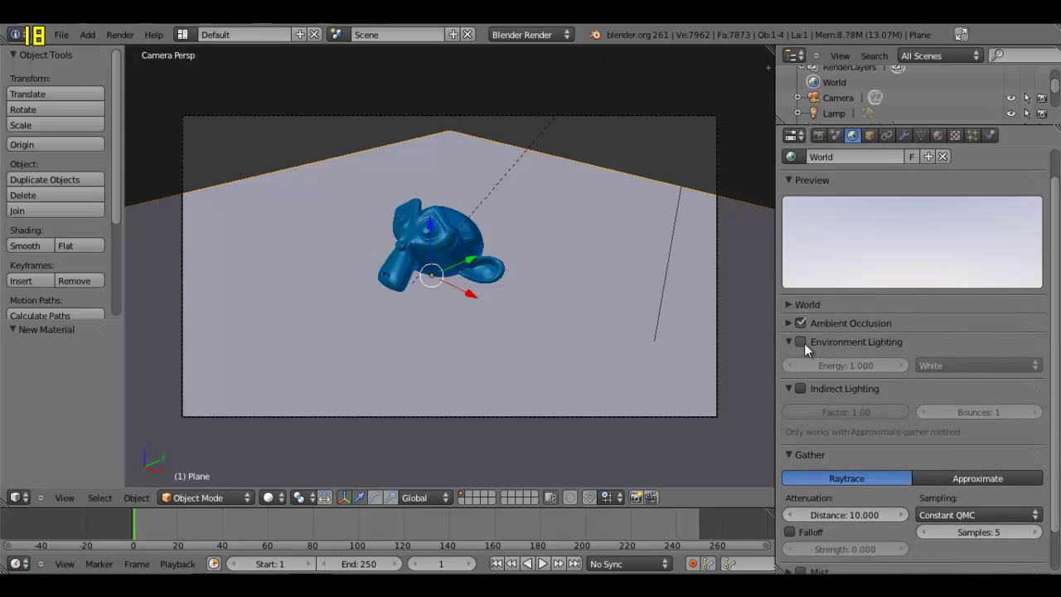
Enable the world's Environment Lighting with an energy of 0.5 and Sky Color as the environment color.
left_click(802, 343)
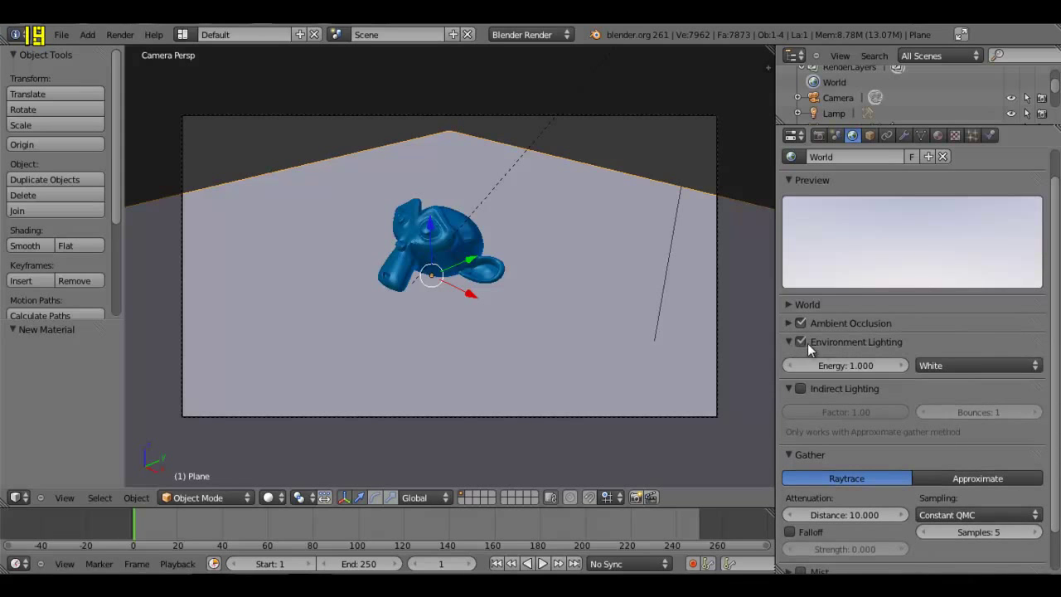
left_click(867, 361)
type("0.740")
type(".5")
key("Return")
left_click(929, 360)
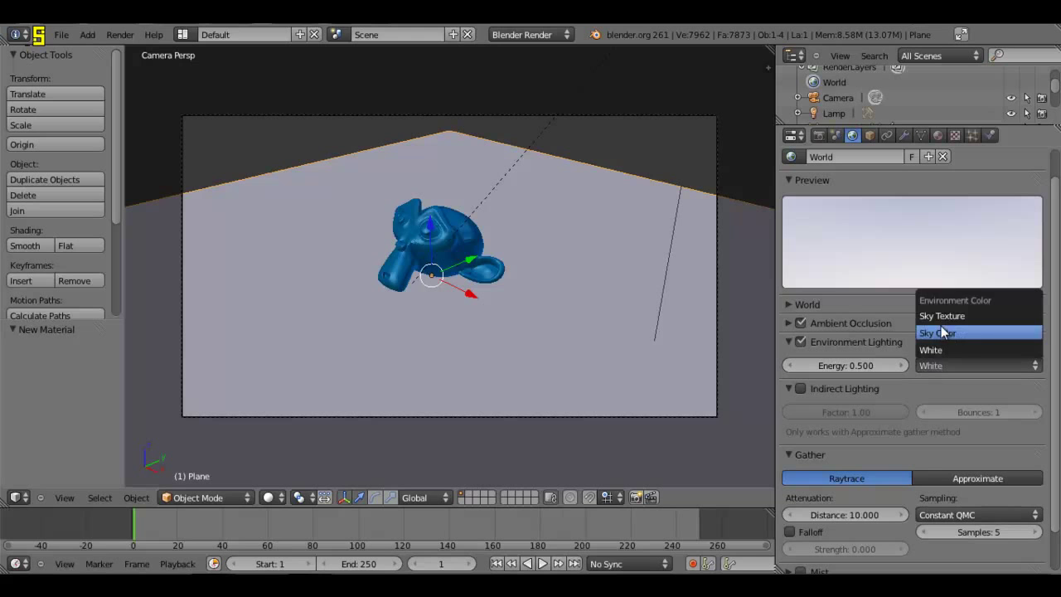
left_click(941, 328)
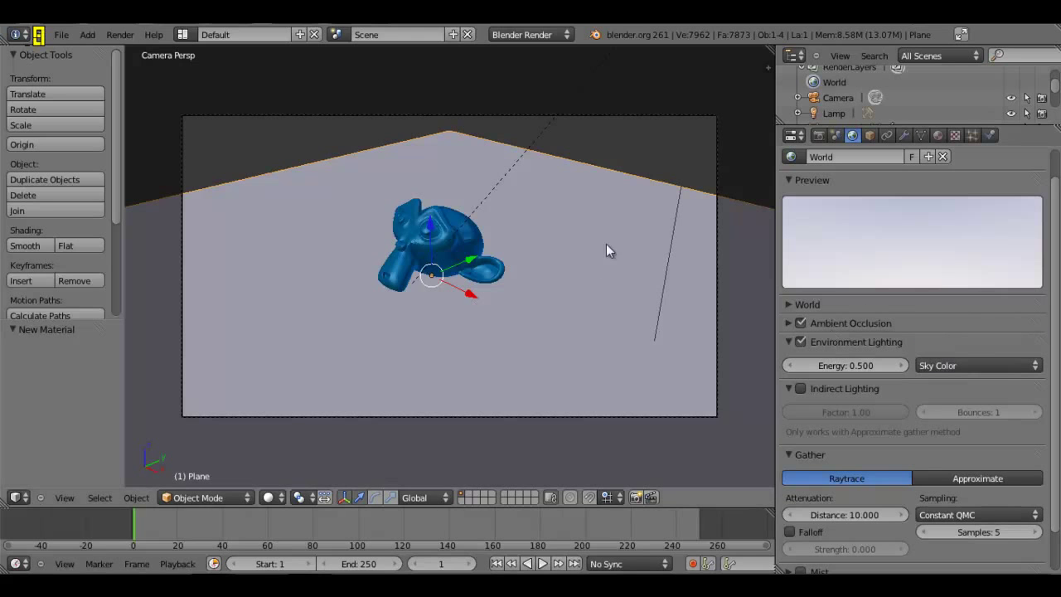
left_click(851, 341)
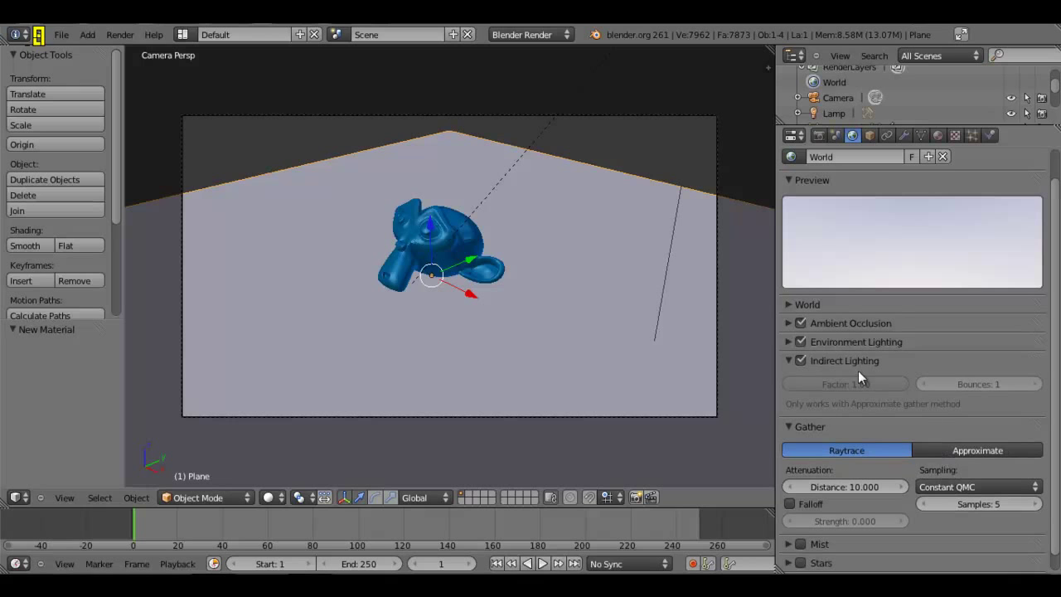
Enable Indirect Lighting with the Approximate gather method and render the scene to check the lighting.
left_click(933, 448)
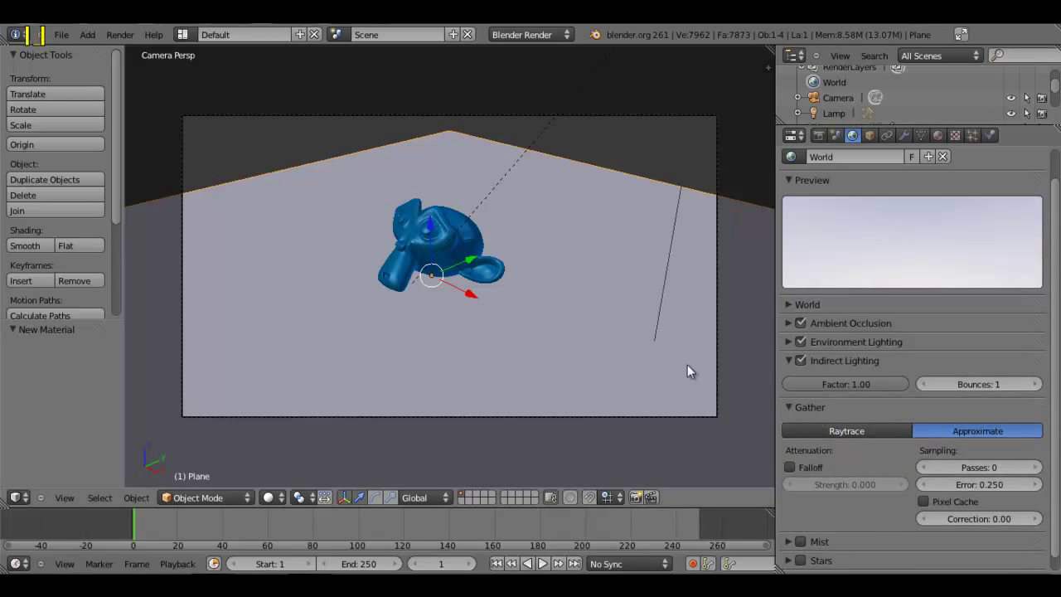
left_click(789, 362)
left_click(788, 379)
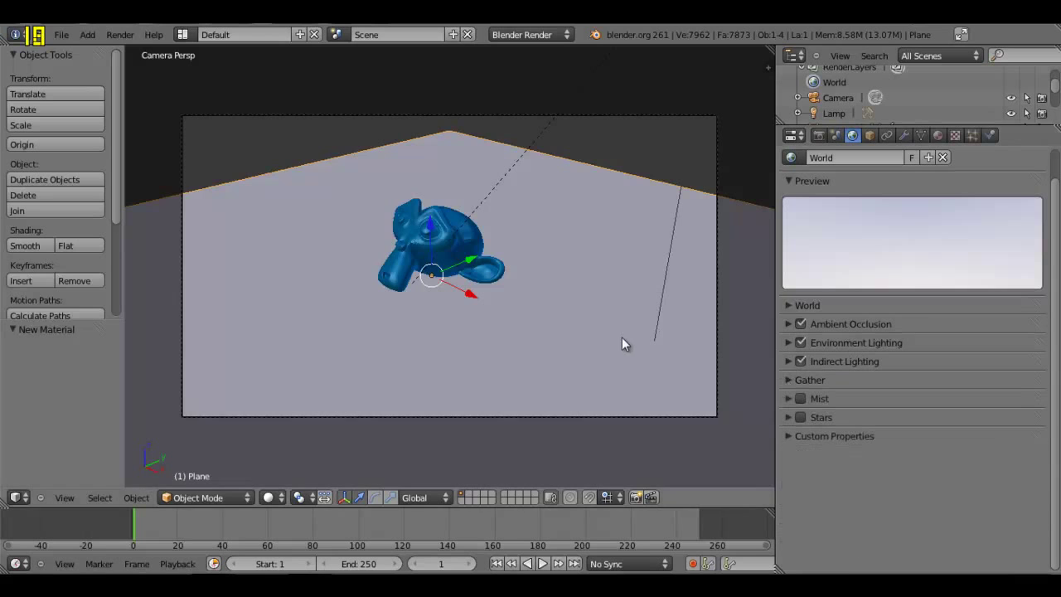
key("F12")
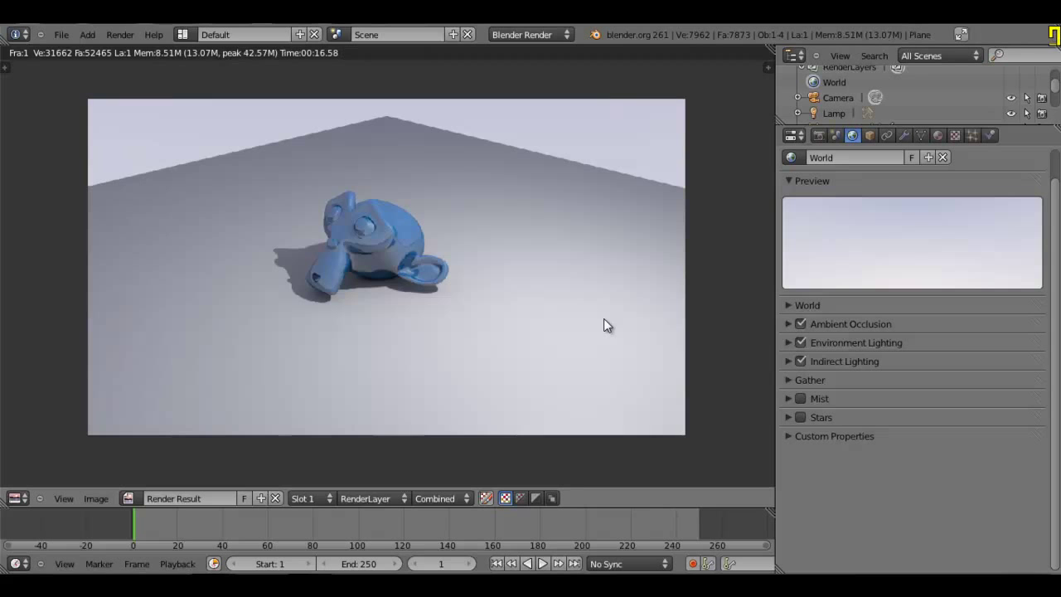
key("Escape")
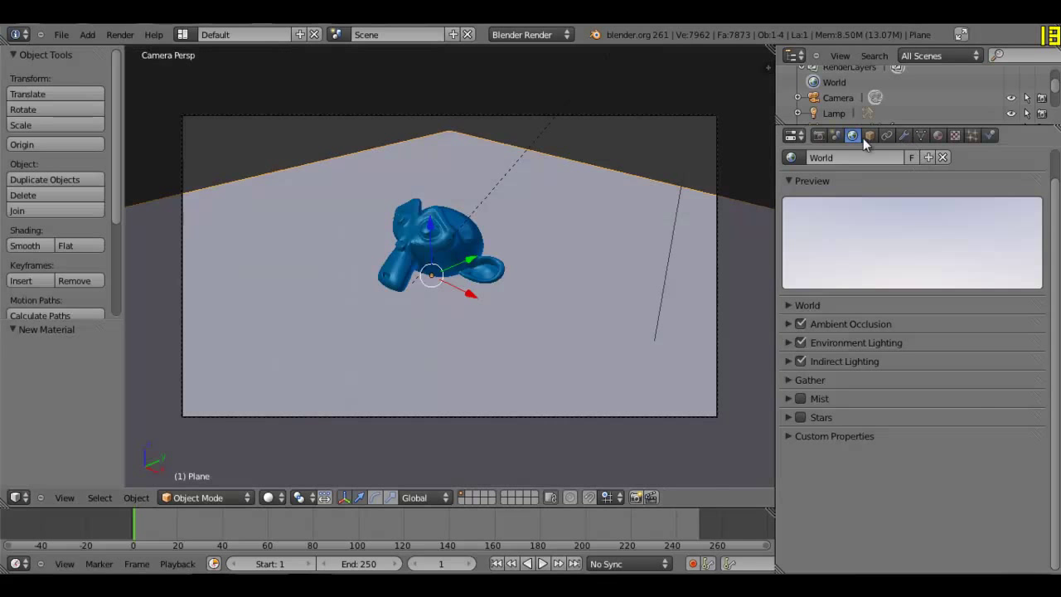
Set the scene's render anti-aliasing to 16 samples after test-rendering the monkey's edges.
left_click(825, 134)
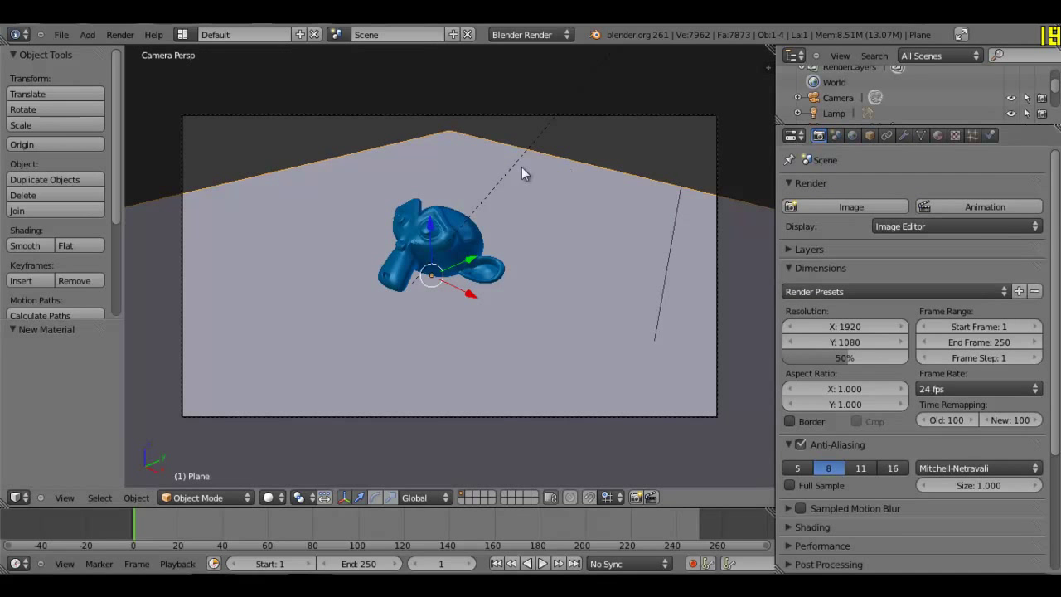
left_click(804, 183)
left_click(815, 219)
key("F12")
key("Escape")
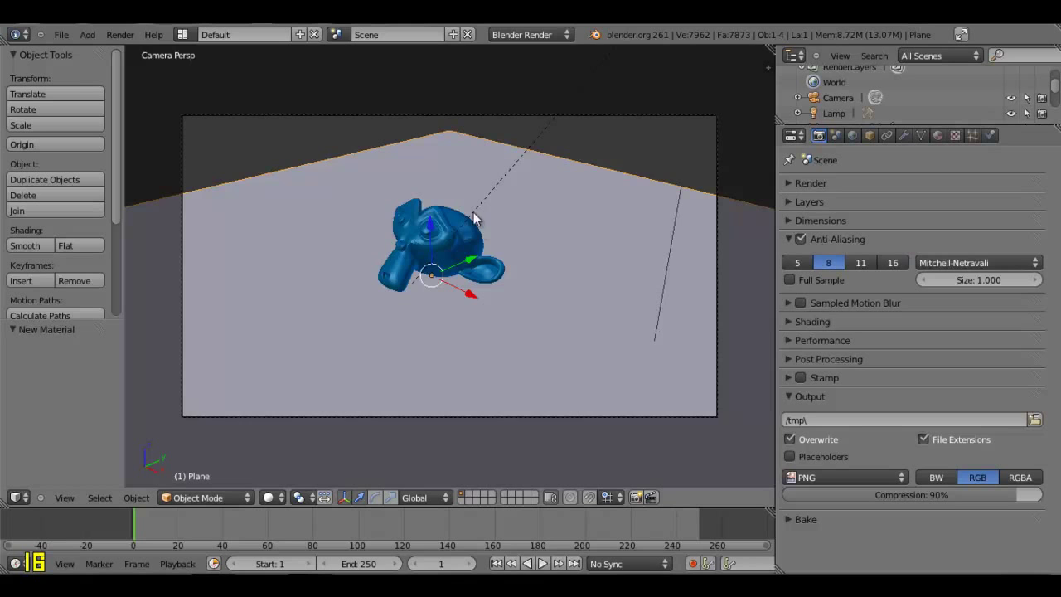
scroll(477, 242, "up", 3)
scroll(476, 242, "down", 3)
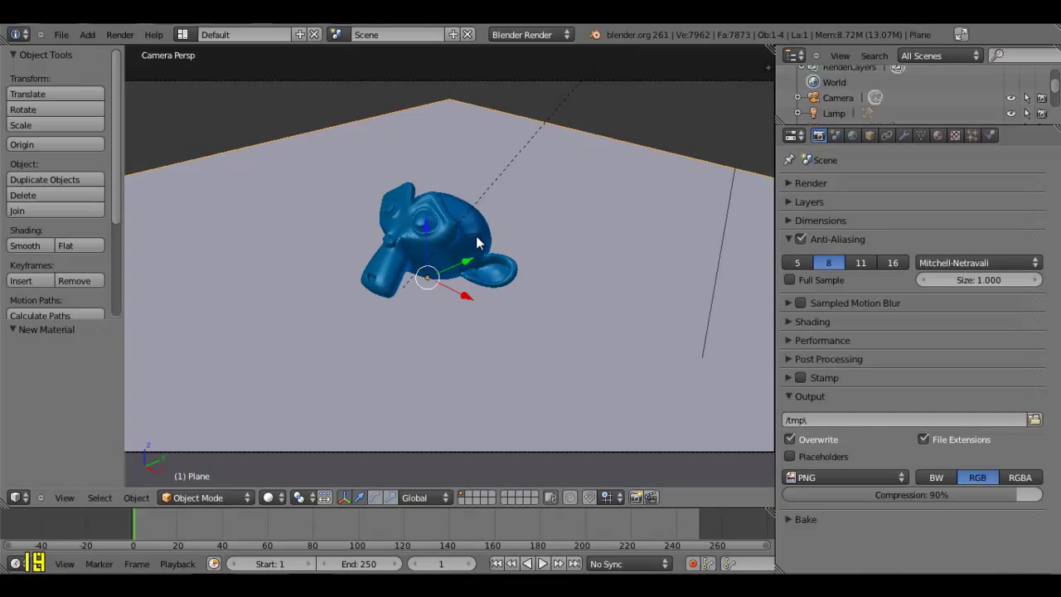
scroll(477, 242, "down", 1)
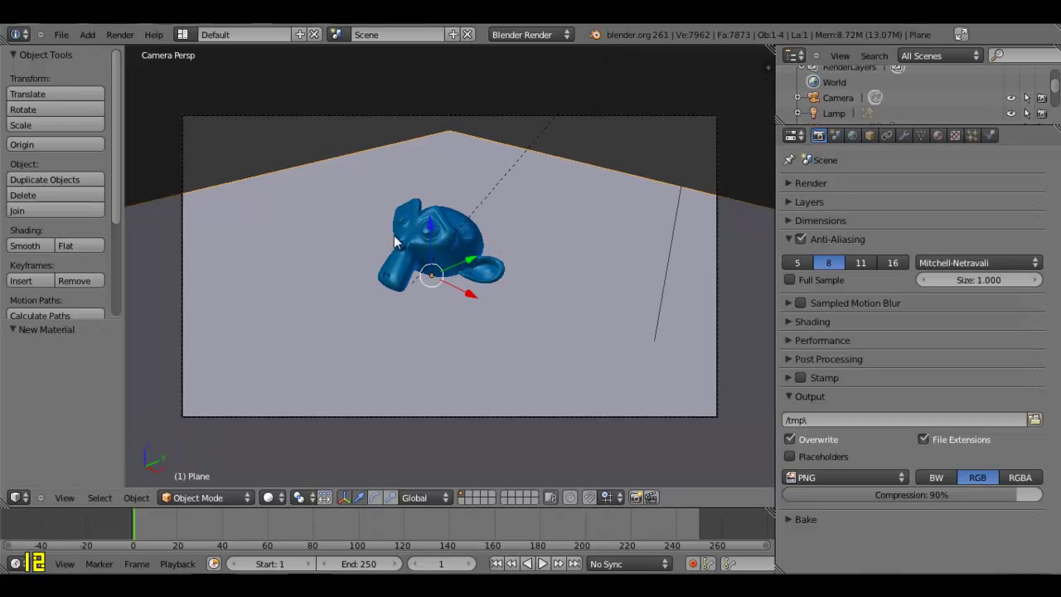
left_click(896, 262)
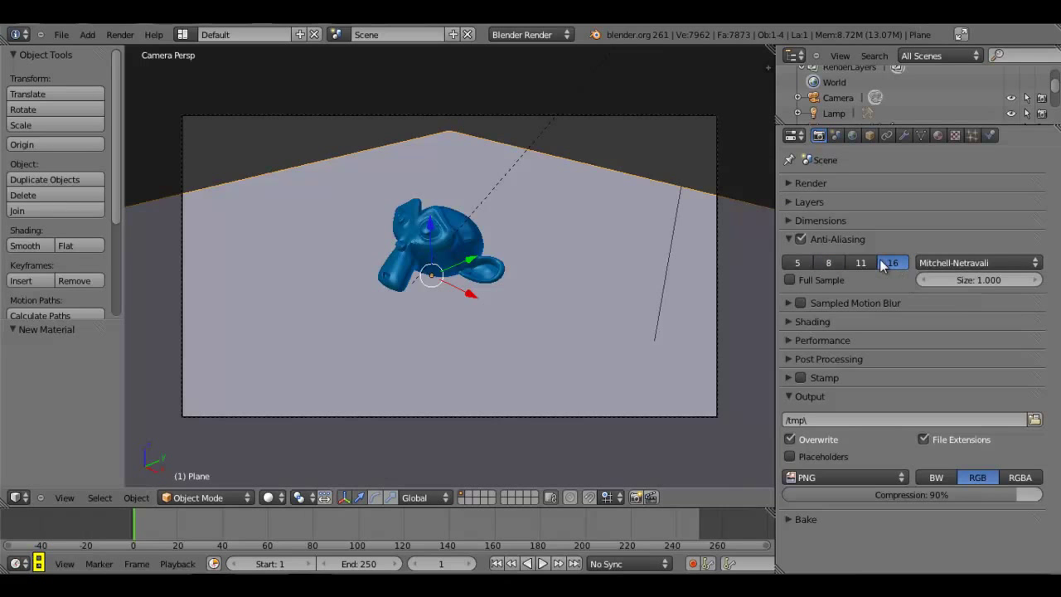
Set the mirror reflectivity of the monkey head's material to 0.1.
right_click(441, 225)
left_click(939, 136)
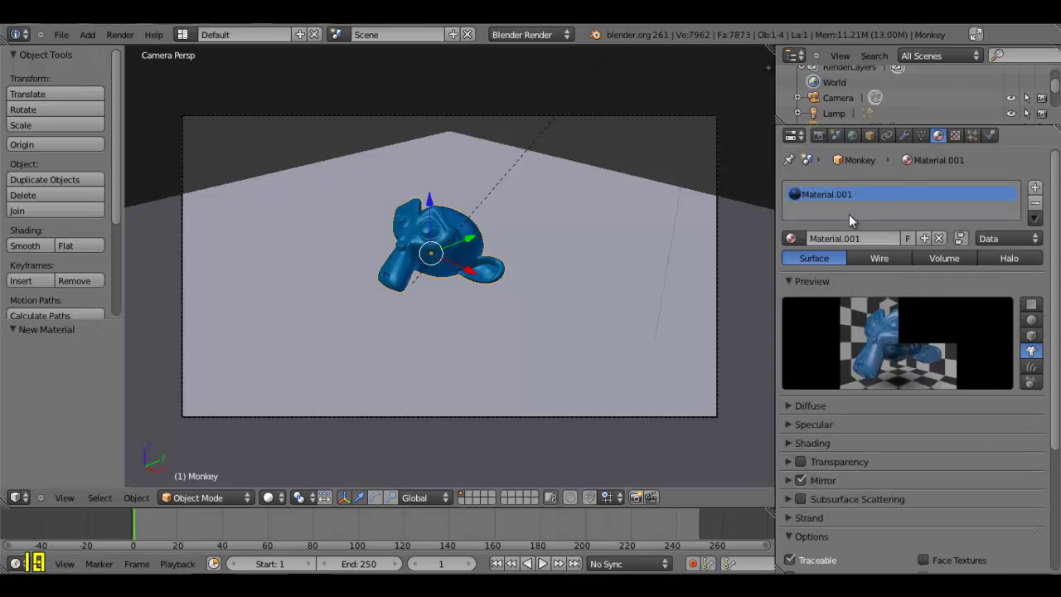
left_click(812, 276)
scroll(799, 288, "down", 2)
left_click(820, 309)
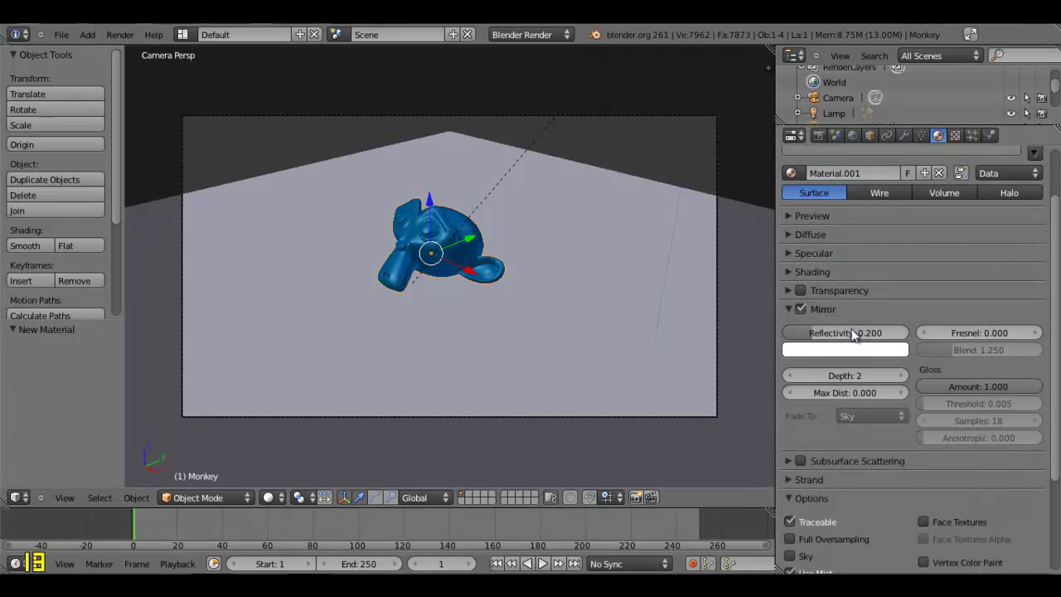
left_click(851, 330)
type("0.1")
key("Return")
left_click(848, 218)
left_click(849, 218)
left_click(818, 308)
Render the scene with the reduced reflectivity, display the world settings, and return to a 3D view outside the camera.
key("F12")
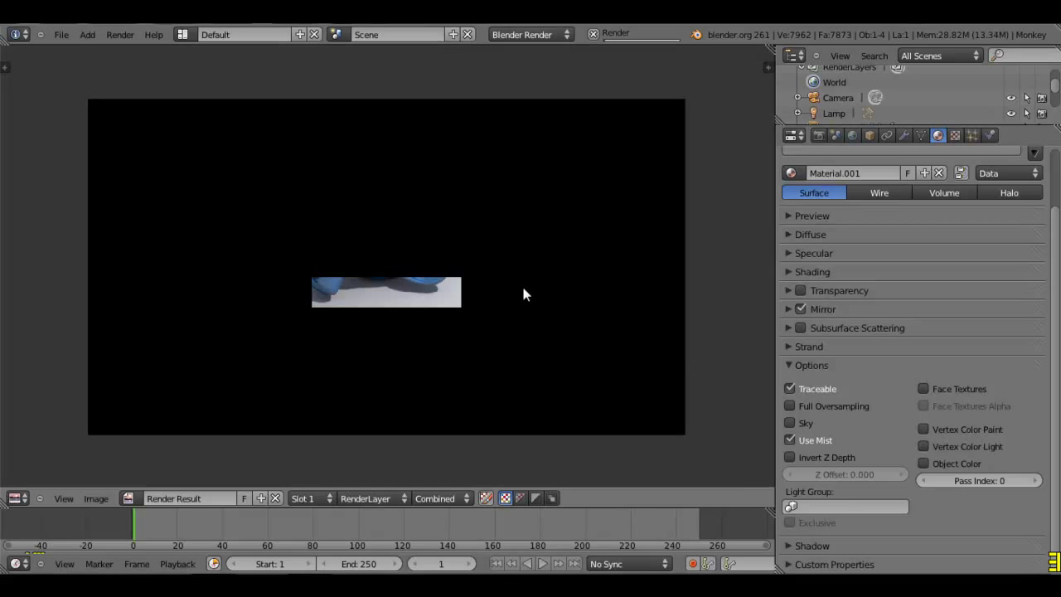
left_click(852, 135)
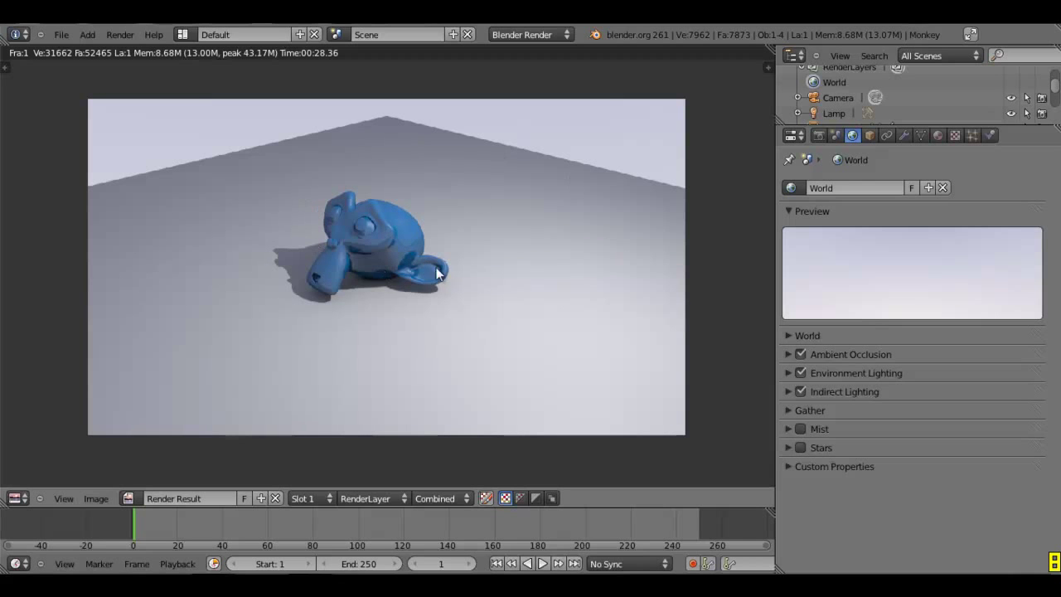
key("Escape")
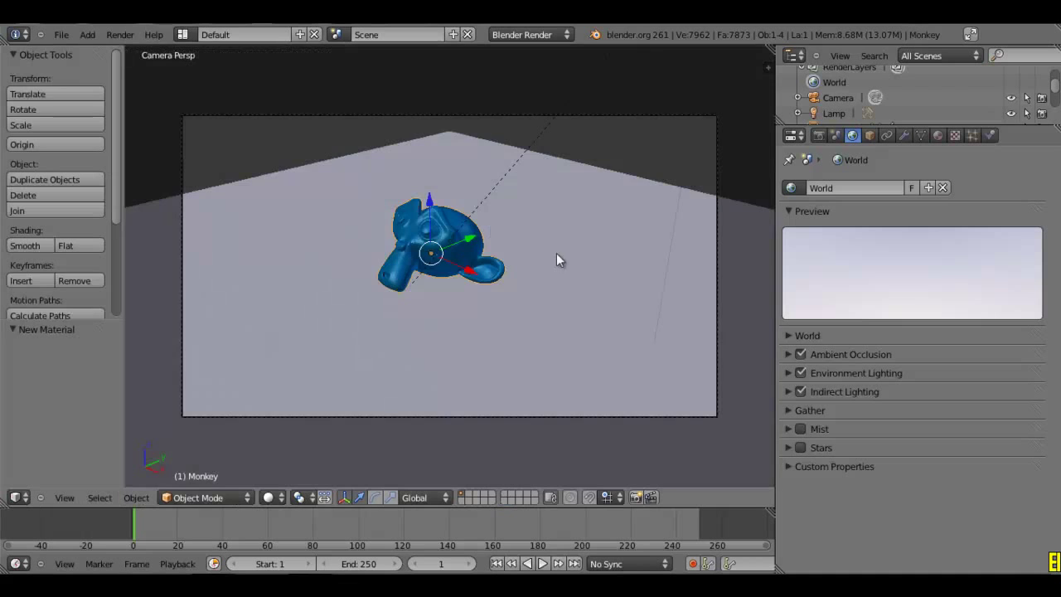
scroll(594, 266, "down", 2)
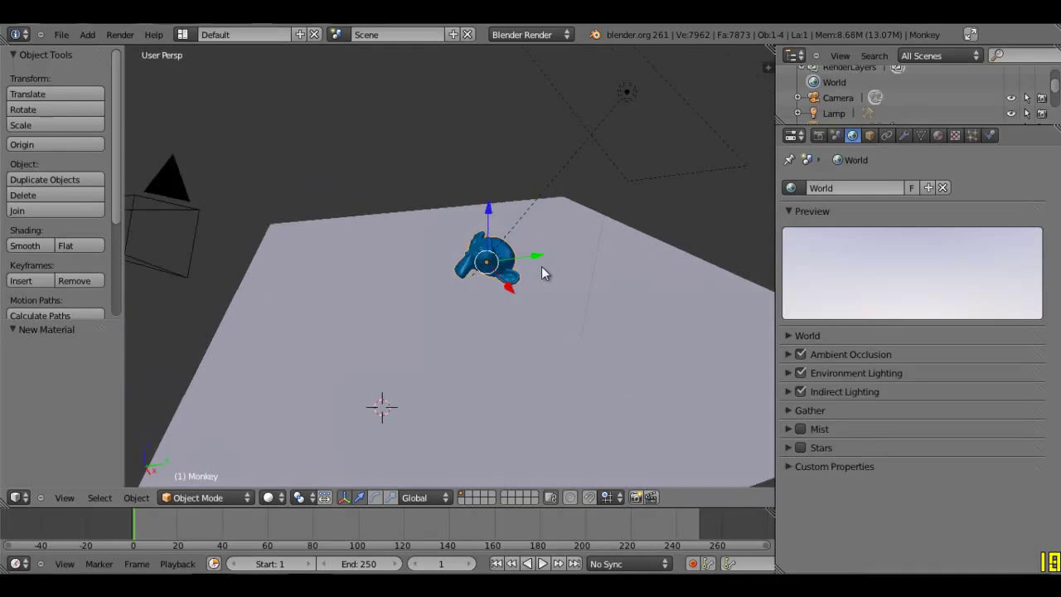